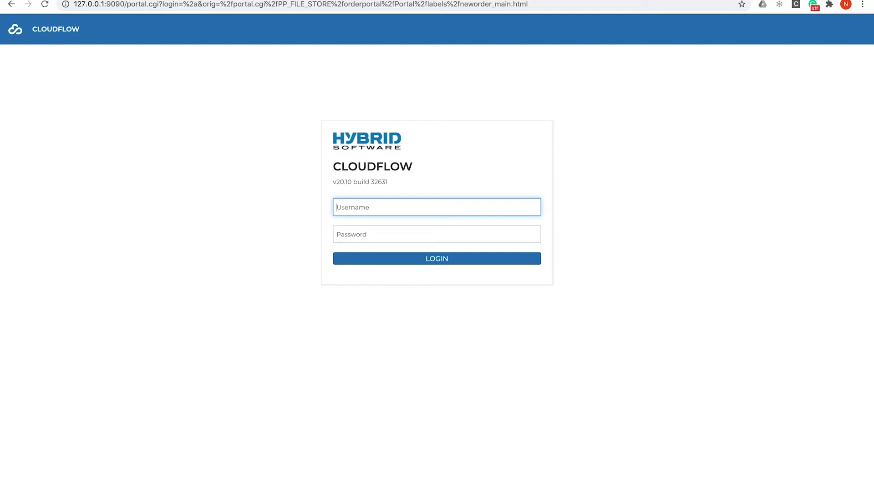
text(Your Cust)
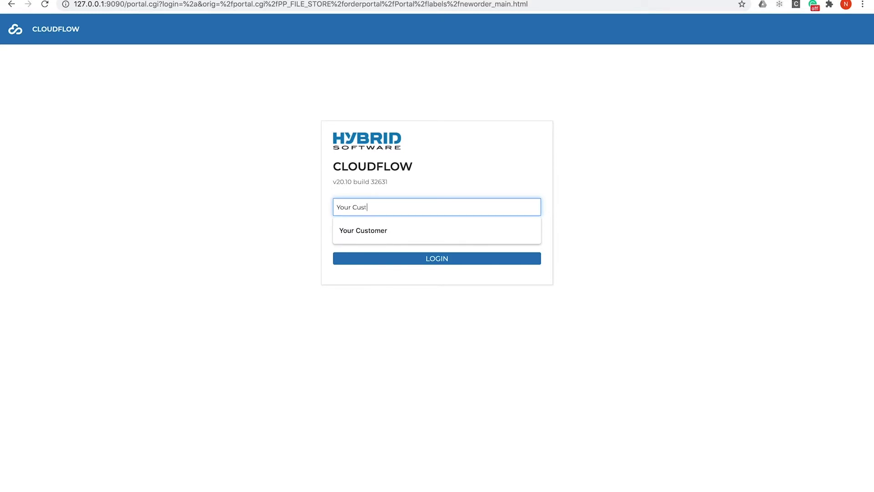
text(er)
Log in as Your Customer and enter article number 568821 with description 'New YumYum candy labels'
key(Tab)
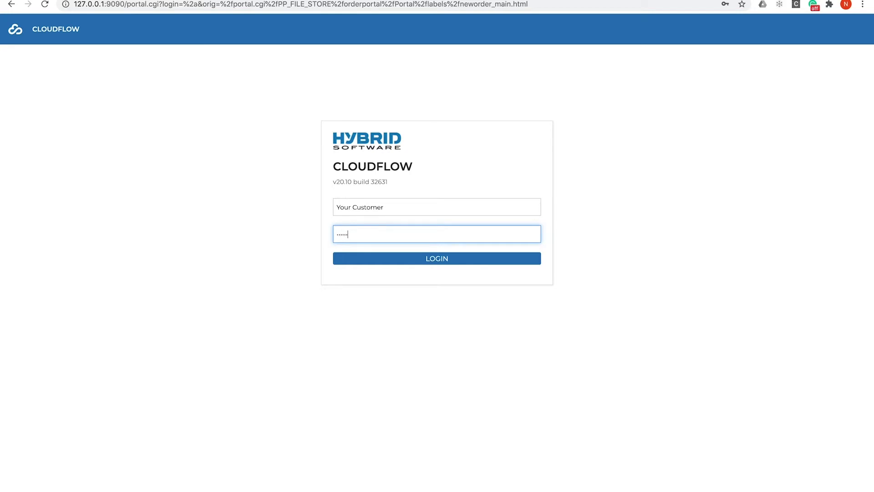
key(Return)
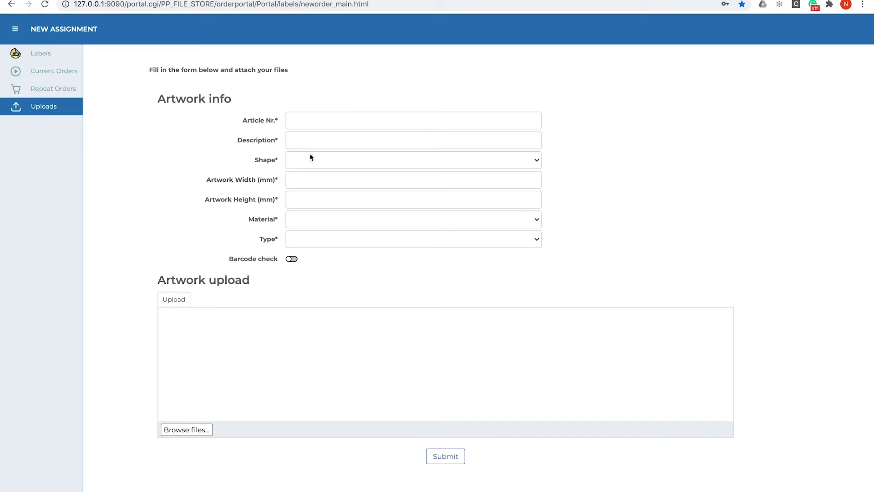
click(322, 118)
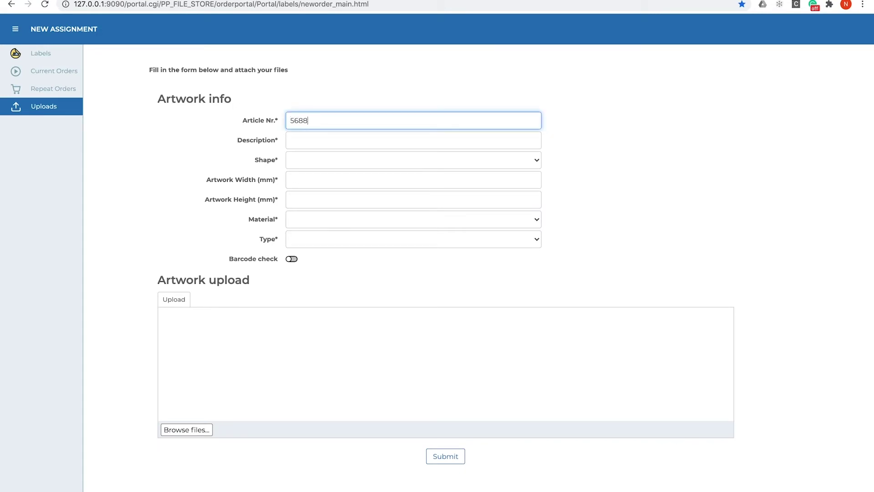
key(Tab)
text(New YumYum candy labels)
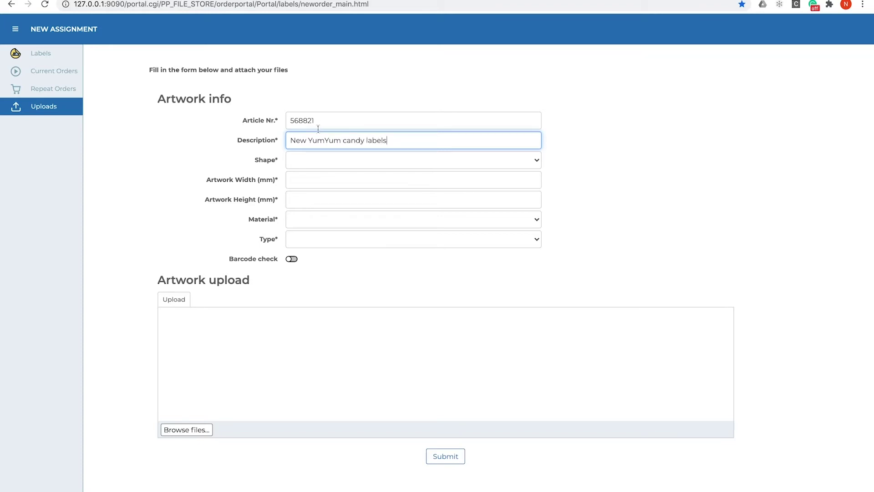
Set shape Special, size 100×53 mm, PP Film, Front & Back, and turn on barcode check
click(312, 160)
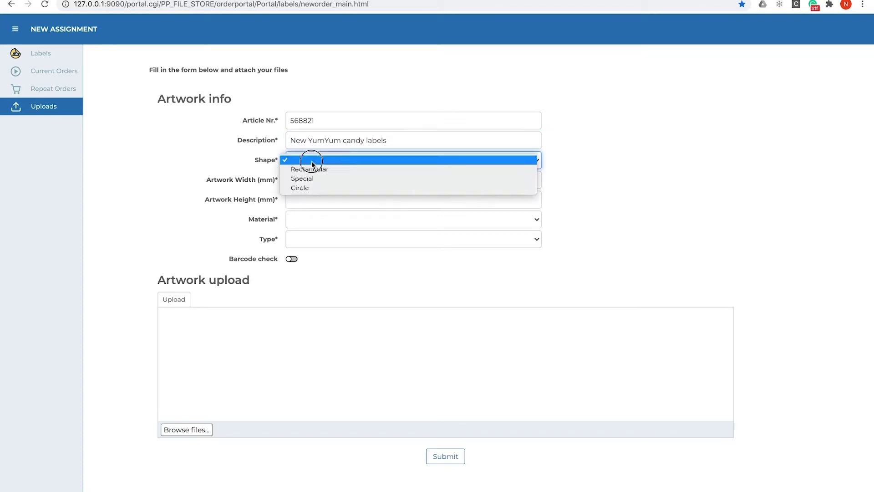
click(312, 179)
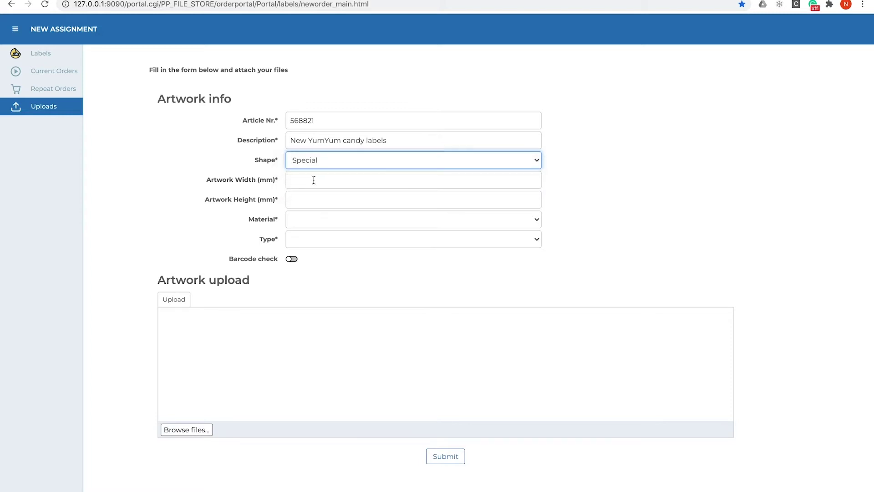
click(312, 179)
text(1)
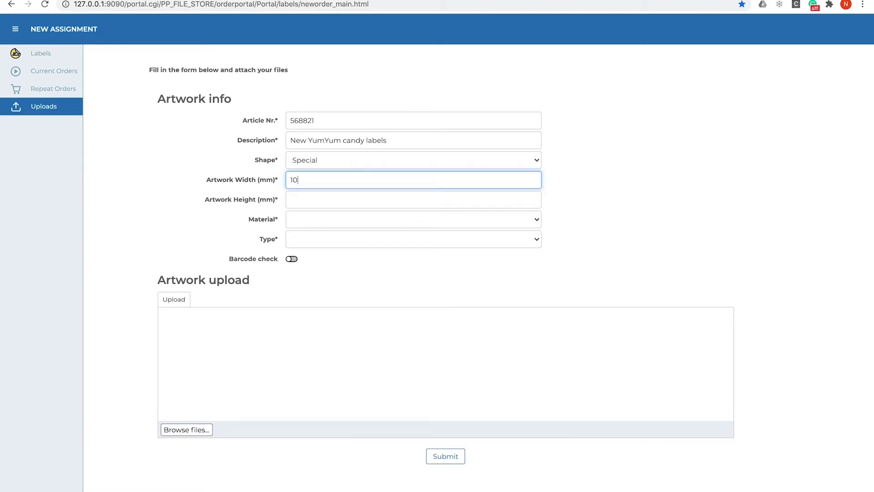
text(0)
key(Tab)
text(53)
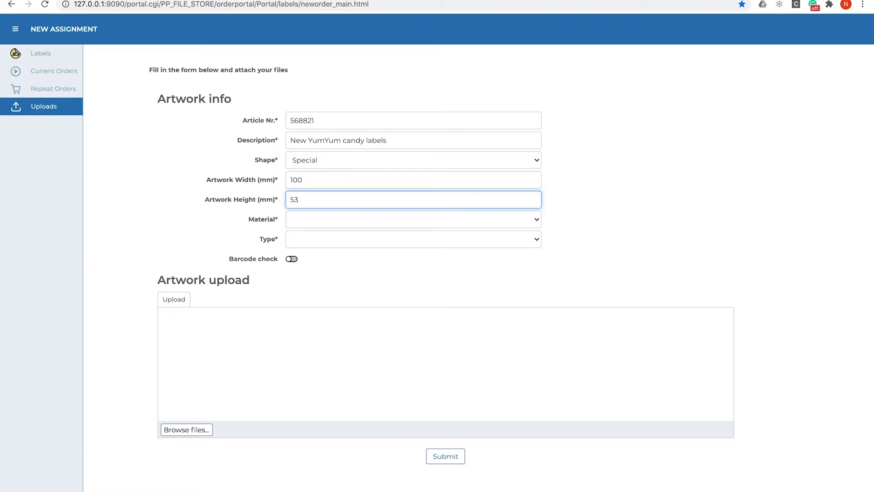
click(312, 219)
click(314, 237)
click(318, 257)
click(292, 259)
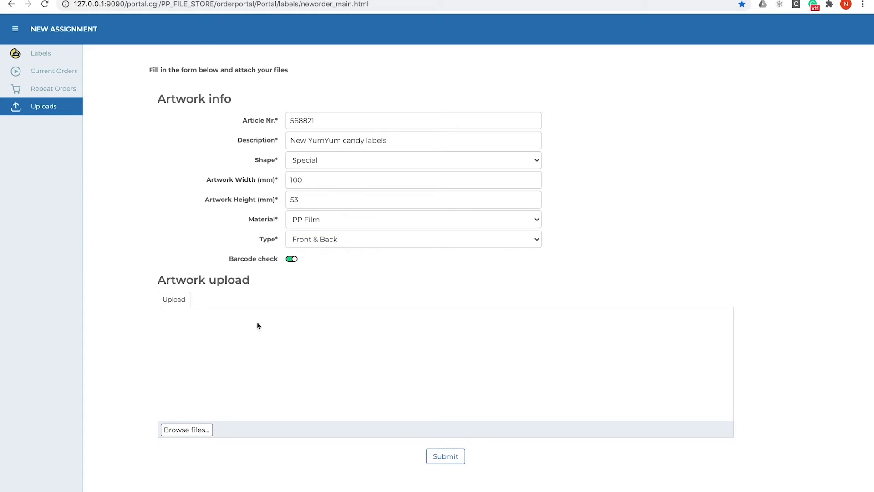
Attach YumYum_front.pdf and YumYum_back.pdf as the order's artwork
click(202, 430)
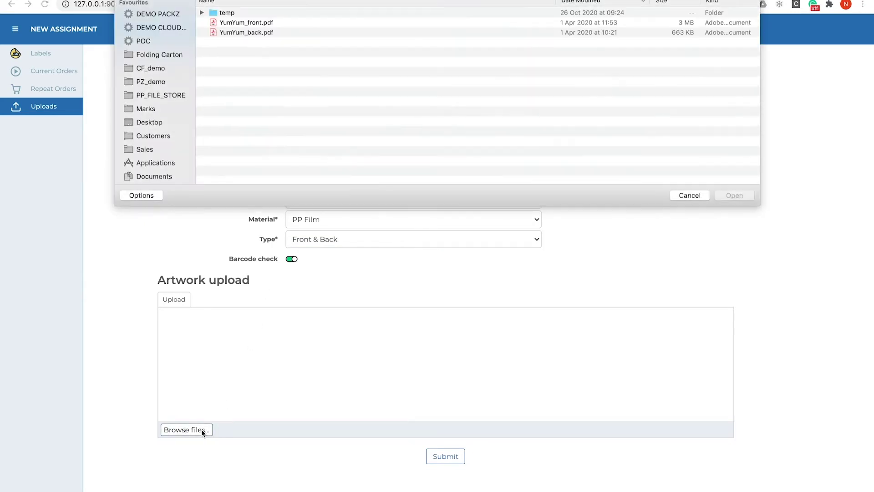
click(275, 23)
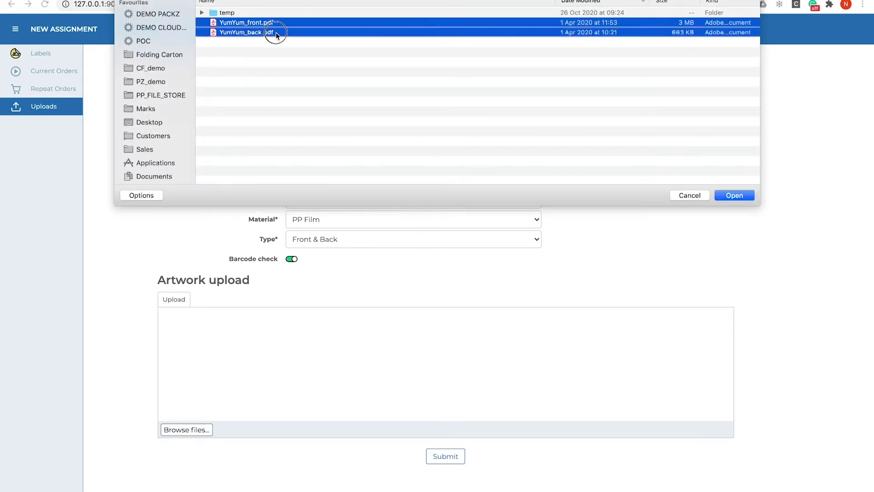
click(728, 196)
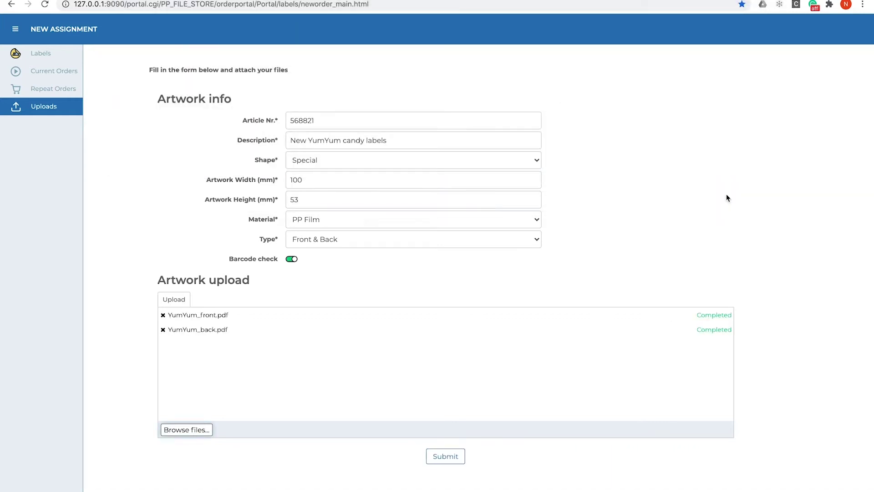
Submit the new assignment and go to the Uploads overview
click(451, 456)
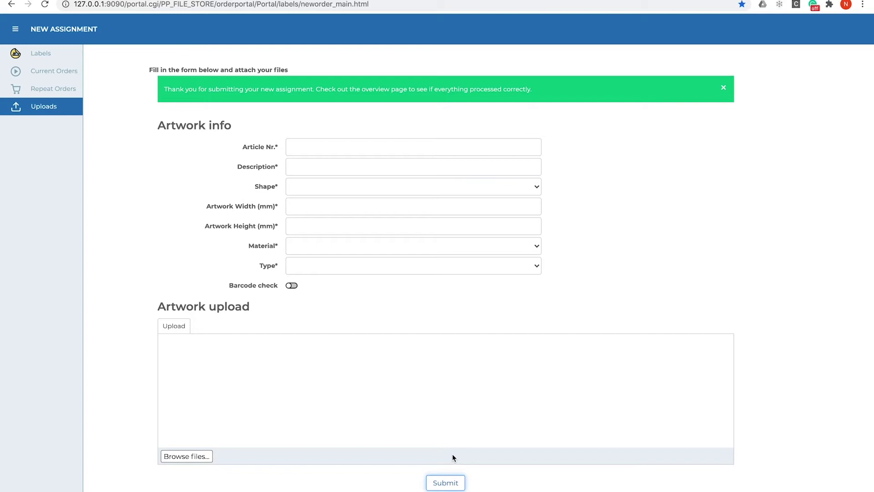
click(39, 107)
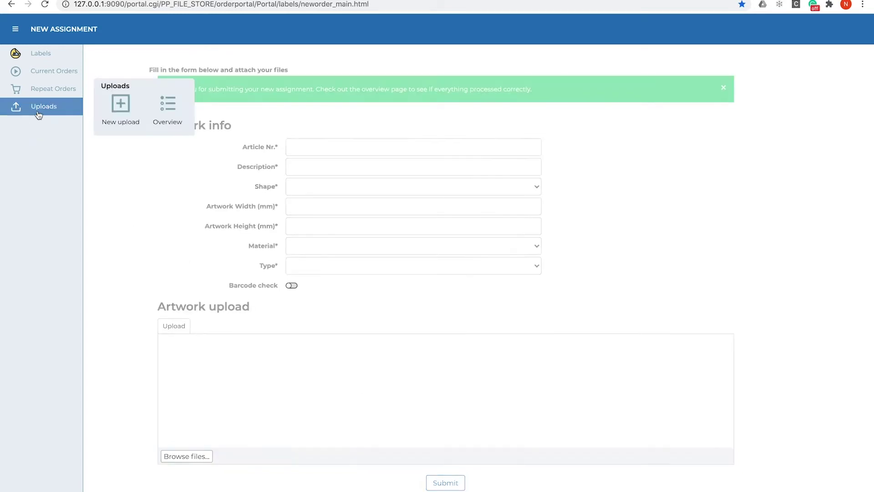
click(161, 113)
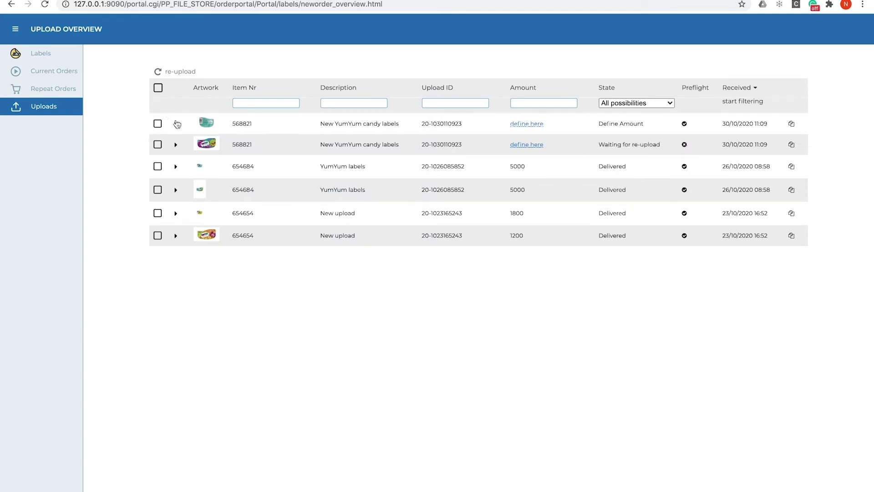
Order 20000 labels for the first 568821 upload, then expand the second upload's low-resolution warning
click(177, 125)
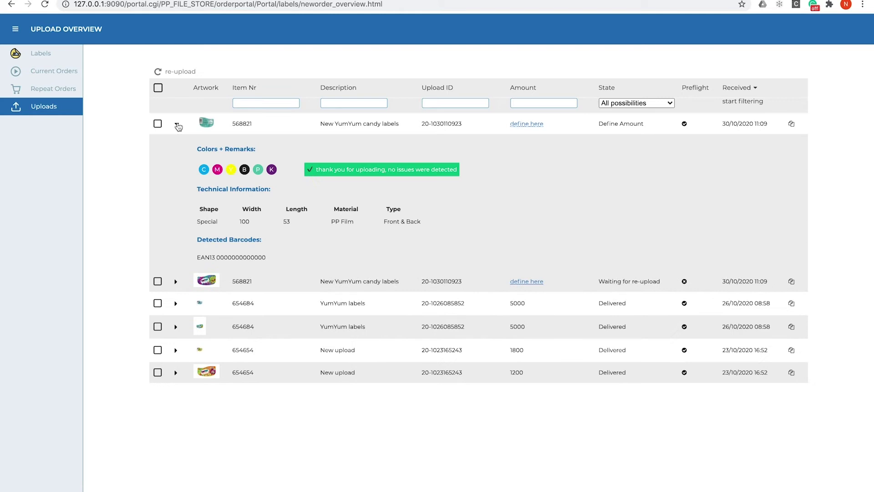
click(533, 125)
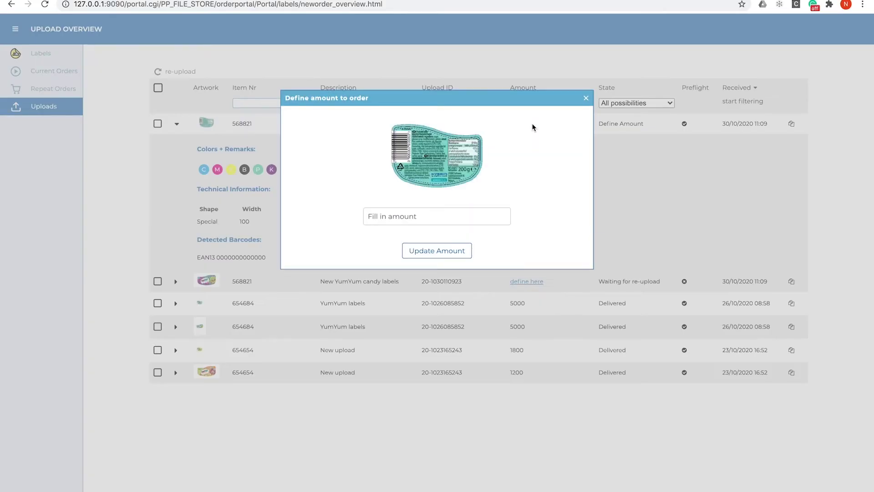
click(438, 217)
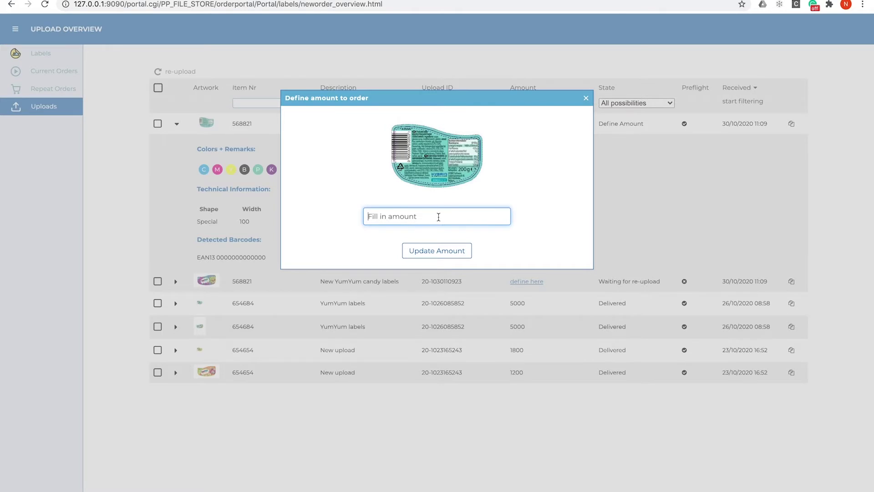
text(20000)
click(443, 250)
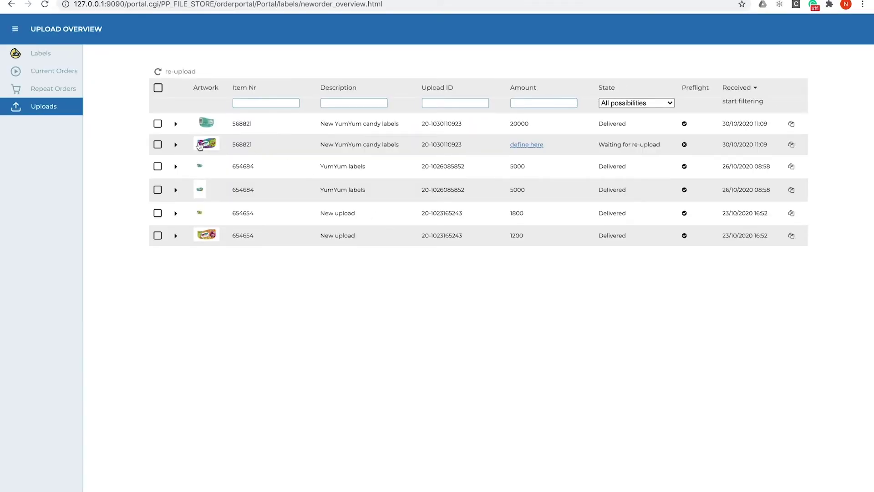
click(175, 145)
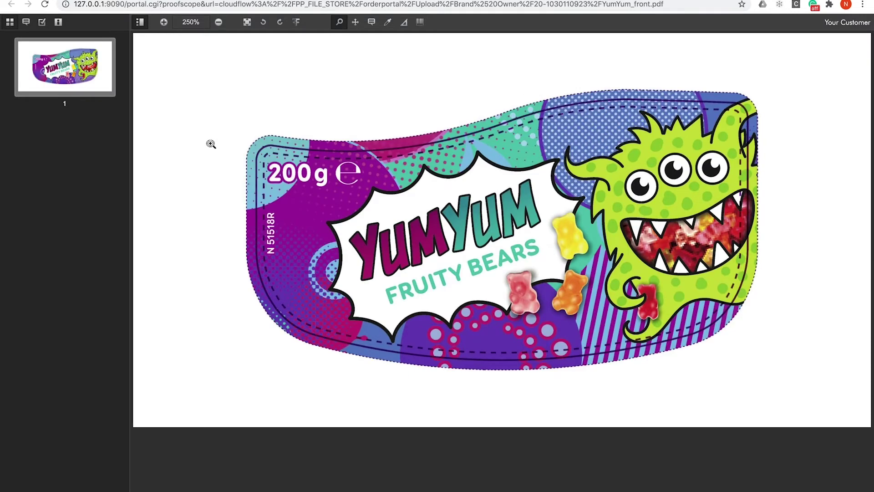
click(42, 23)
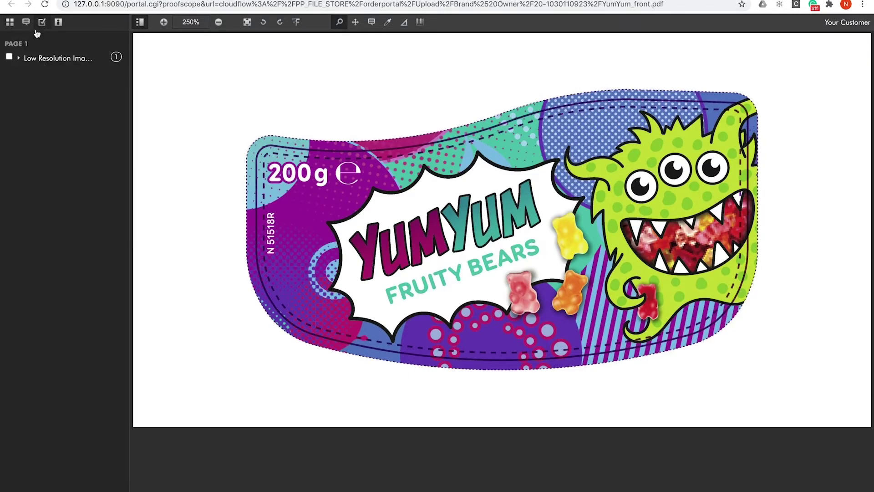
click(17, 59)
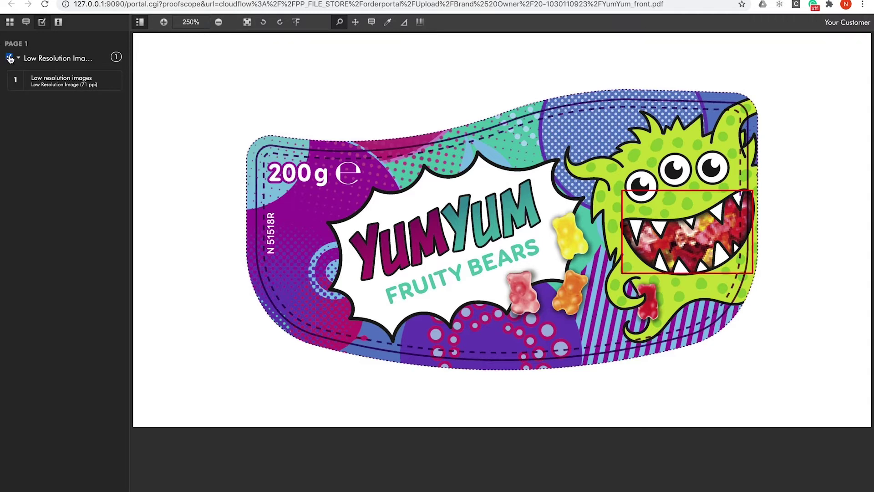
click(67, 87)
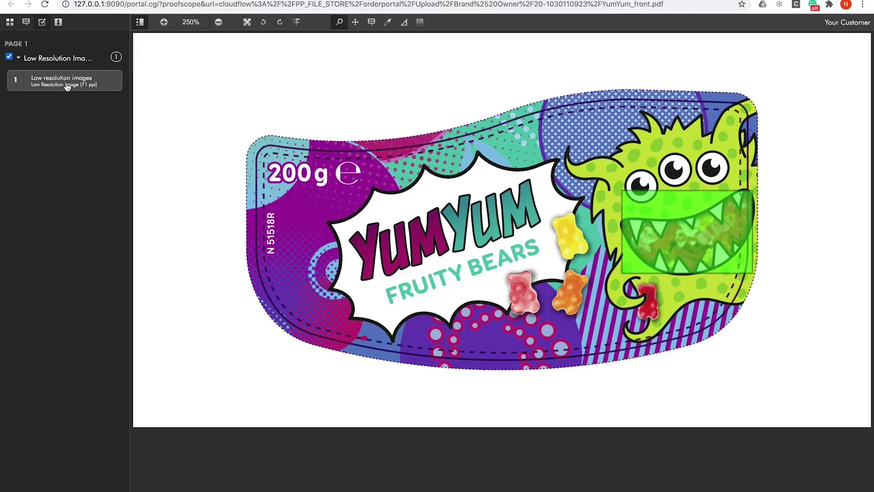
click(58, 23)
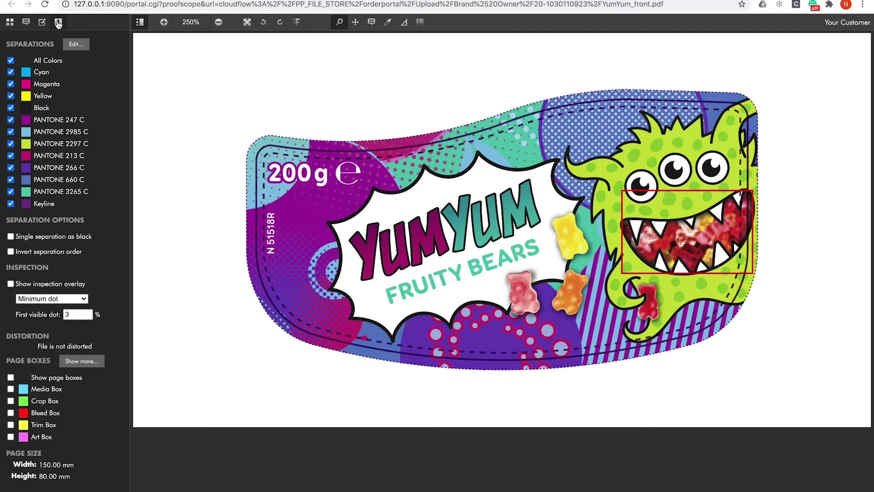
click(10, 60)
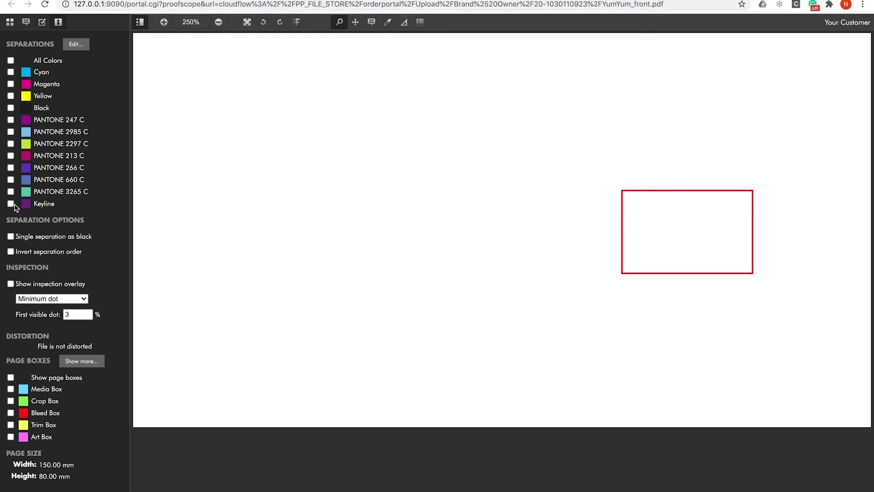
click(10, 204)
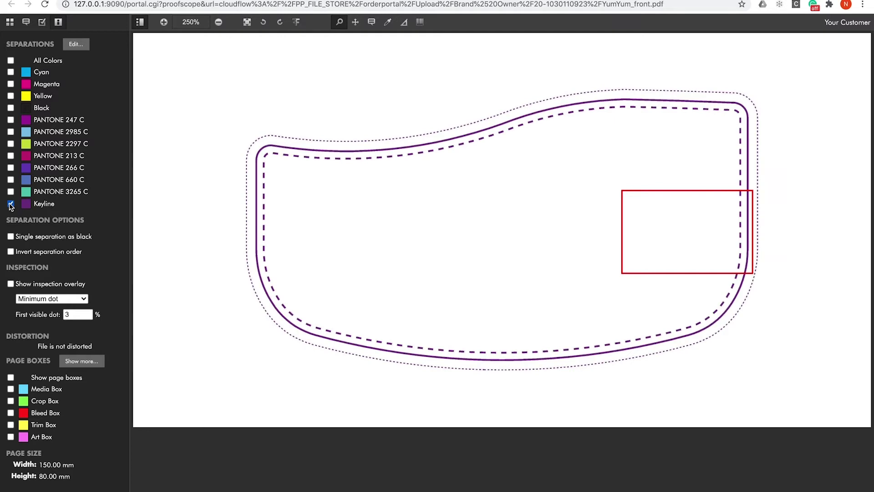
click(11, 60)
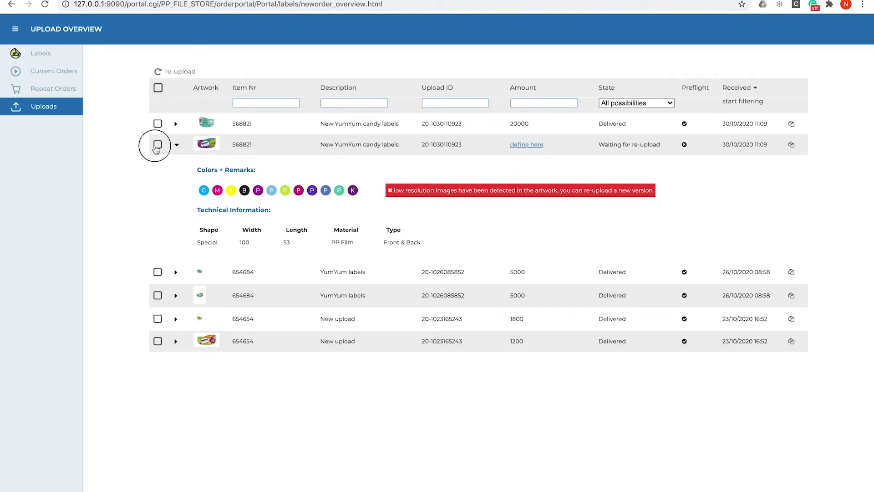
Re-upload the newer YumYum_front.pdf from temp for item 568821 and check its preflight result
click(158, 144)
click(173, 73)
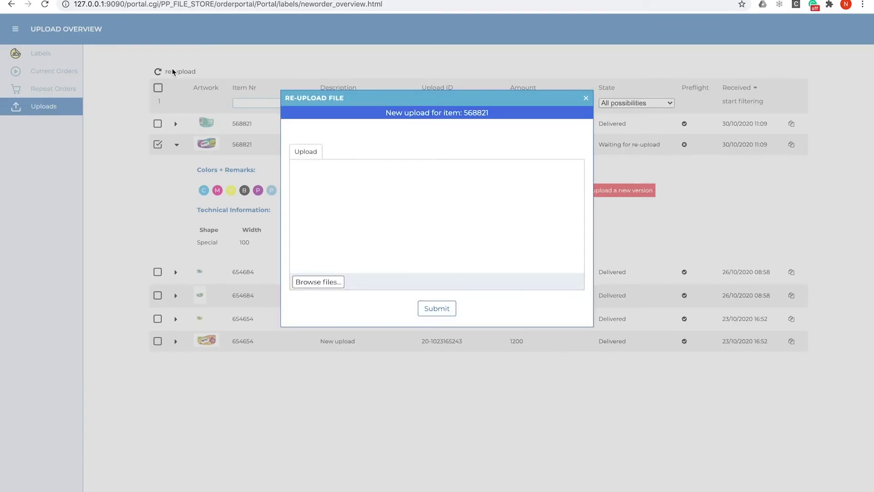
click(317, 280)
click(201, 14)
click(226, 22)
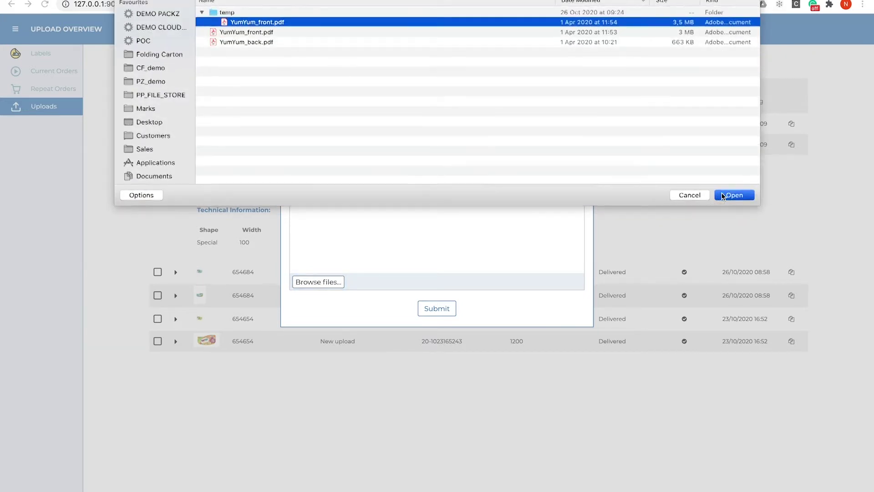
click(717, 195)
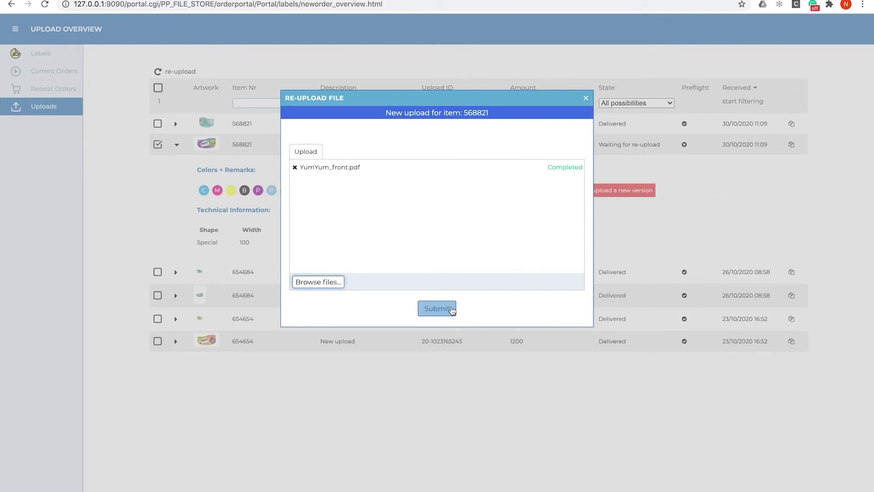
click(437, 308)
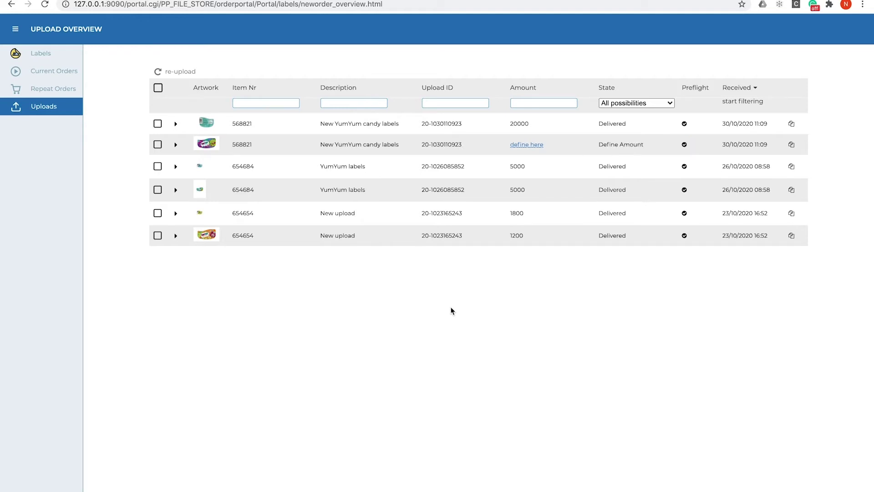
click(176, 145)
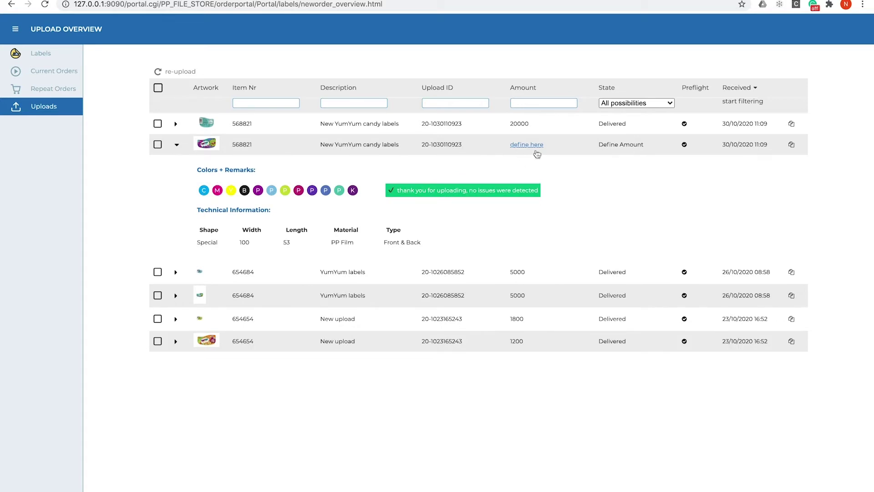
Enter an order amount of 20000 for the re-uploaded YumYum front artwork
click(538, 149)
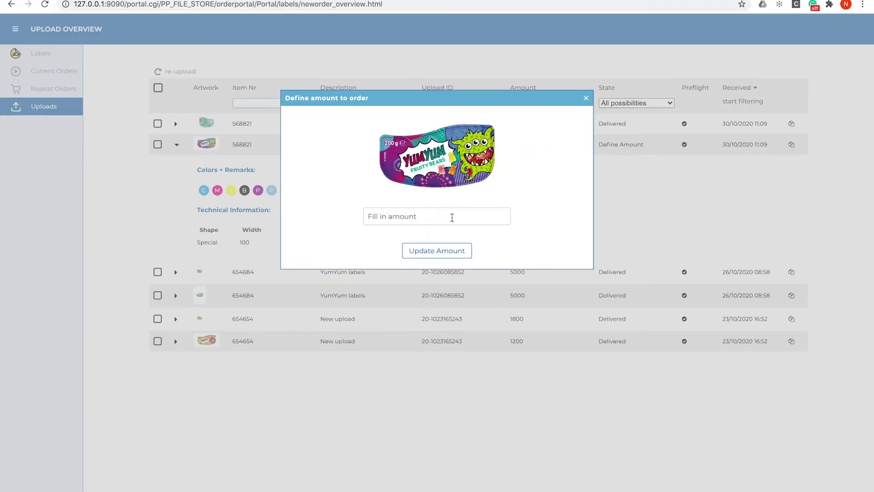
click(451, 217)
text(20000)
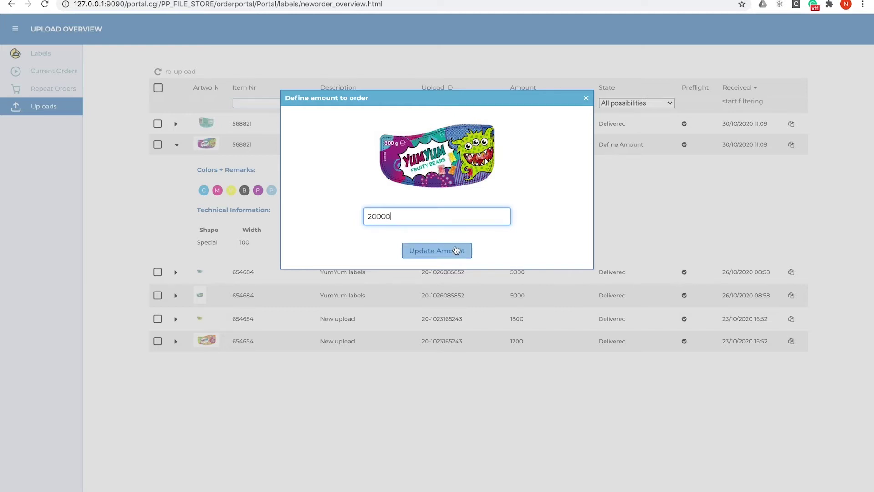
click(456, 250)
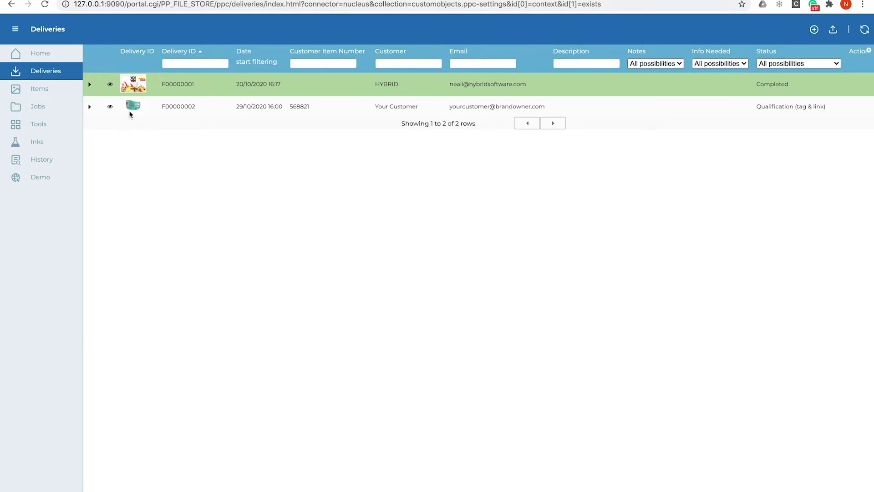
Link the front PDF in delivery F00000002 to item YumYum Front
click(90, 107)
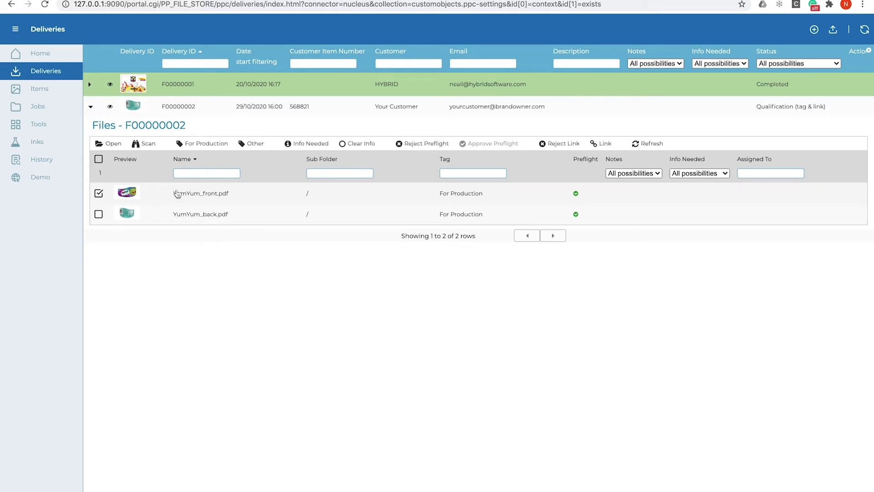
click(597, 144)
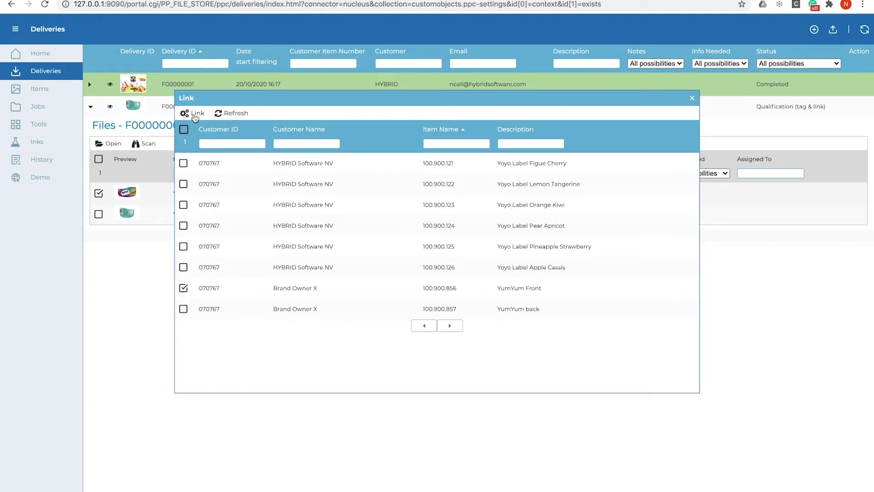
click(194, 115)
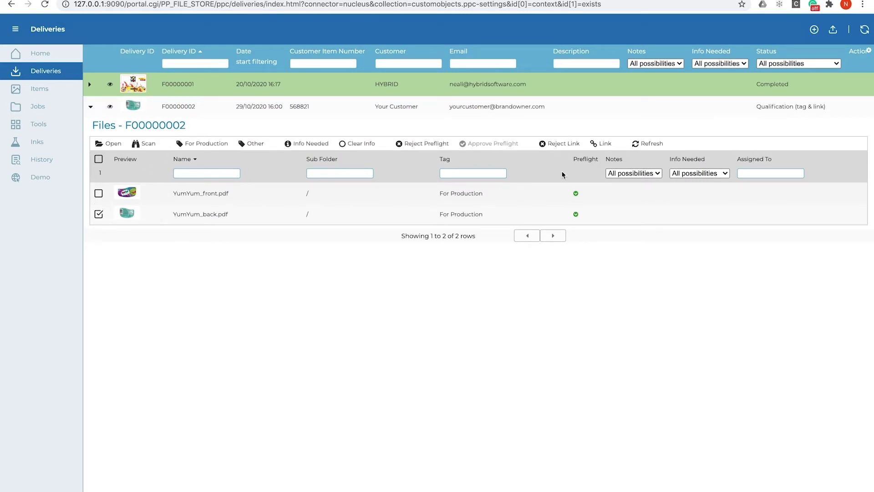
Link the back PDF to YumYum back and review the F00000002 delivery ticket
click(604, 144)
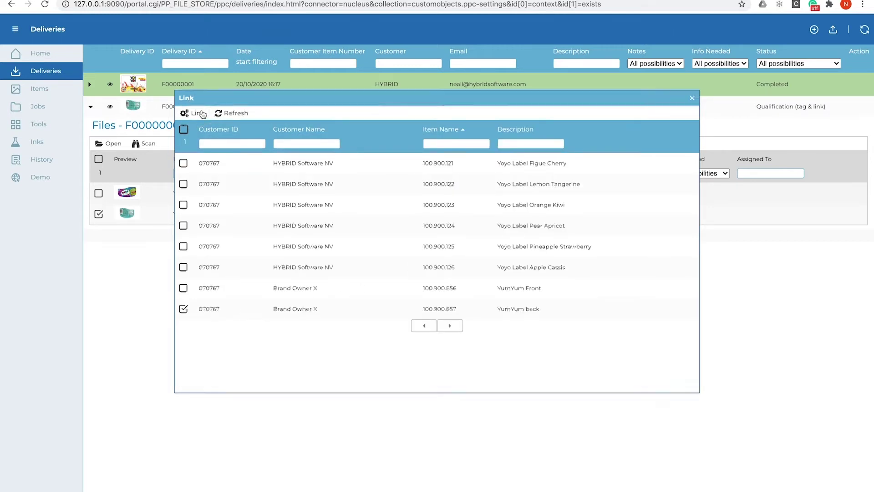
click(198, 113)
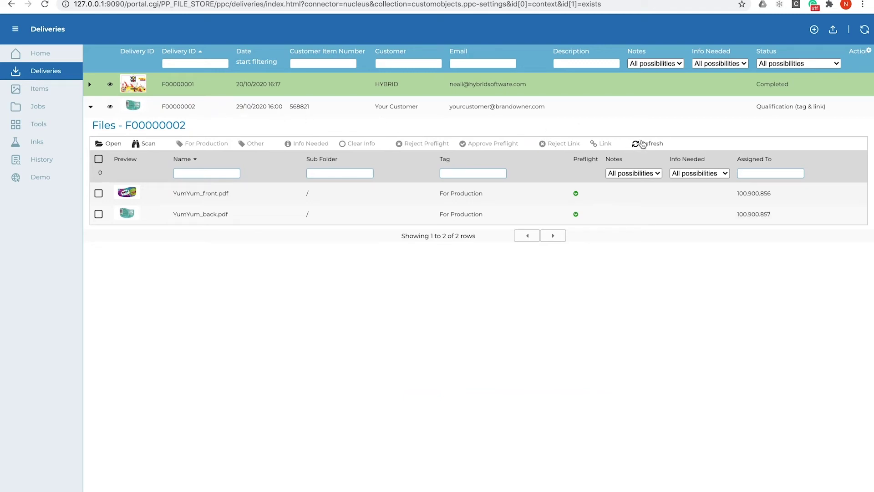
double_click(273, 107)
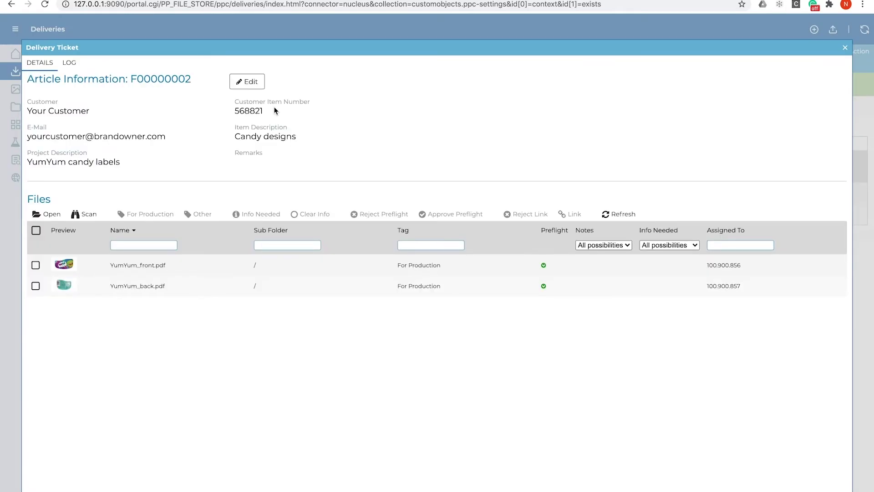
click(845, 48)
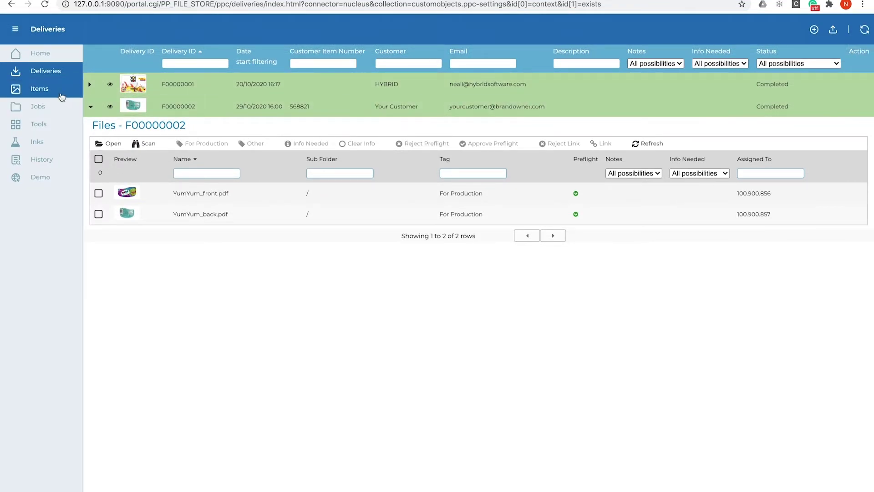
Review item 100.900.856's ticket in Items and open its artwork with Edit File
click(41, 89)
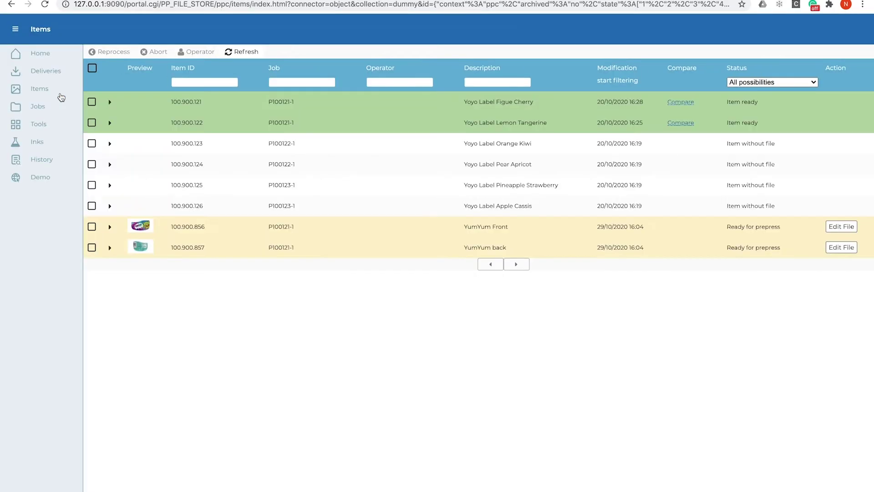
click(194, 228)
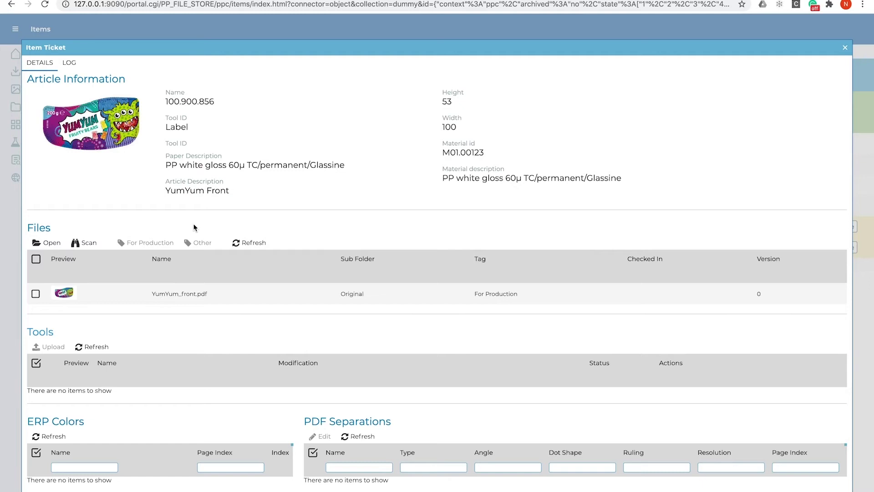
click(845, 49)
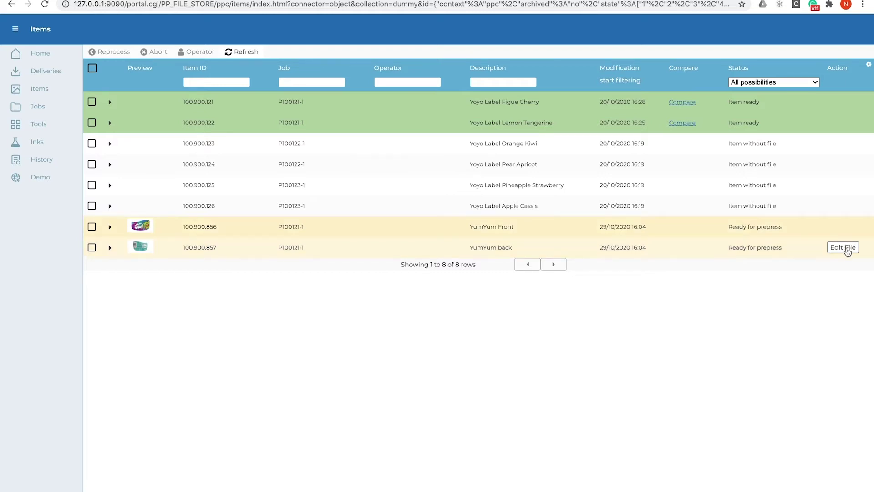
click(847, 251)
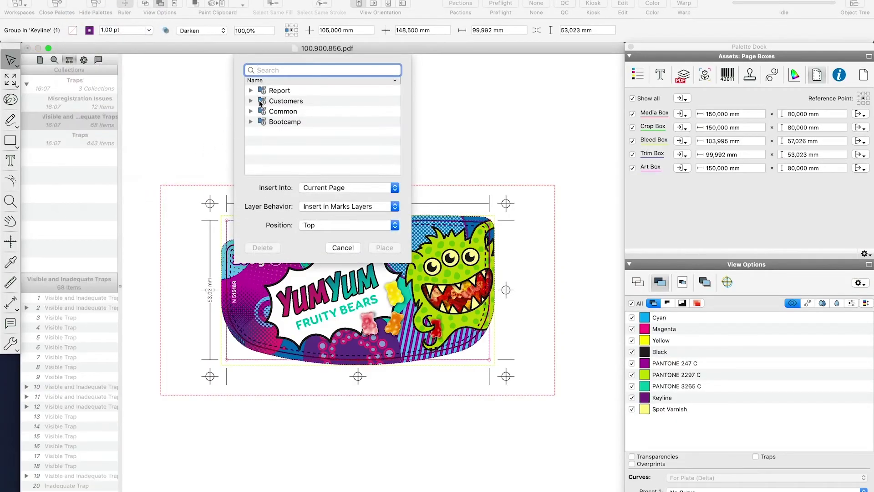
Place infopanel_labels.pdf from the shared files into the page
click(251, 112)
scroll(294, 140, down, 3)
scroll(297, 140, down, 5)
scroll(296, 139, down, 5)
scroll(296, 140, down, 3)
scroll(297, 139, down, 3)
scroll(298, 140, up, 5)
scroll(297, 139, up, 5)
scroll(297, 140, up, 2)
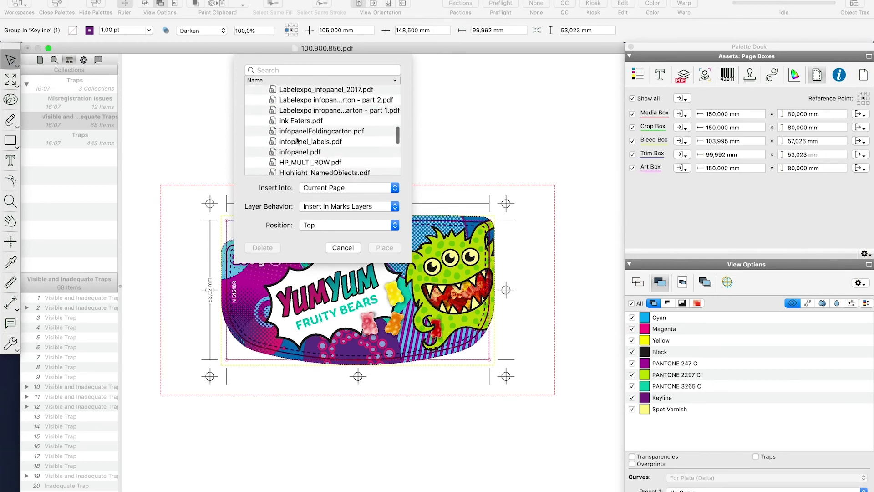
click(298, 142)
click(385, 248)
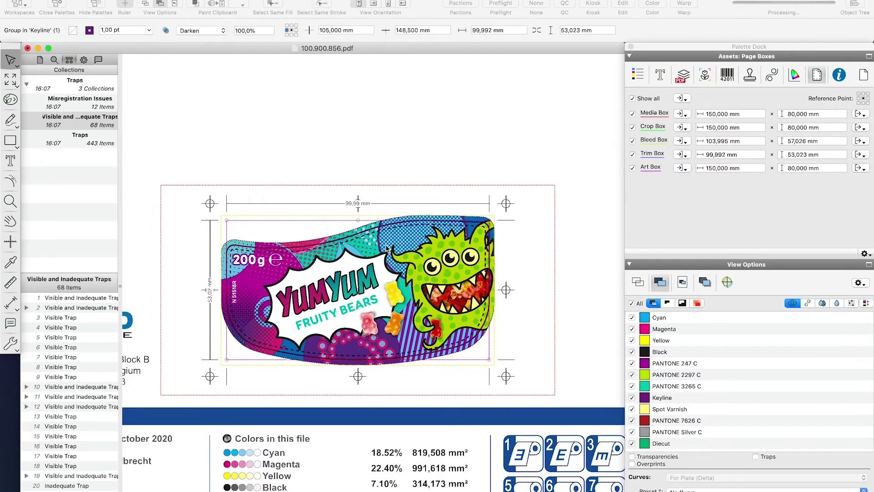
Set the ruler origin, zoom in on the label and technical sheet, and show ink separations
key(super+minus)
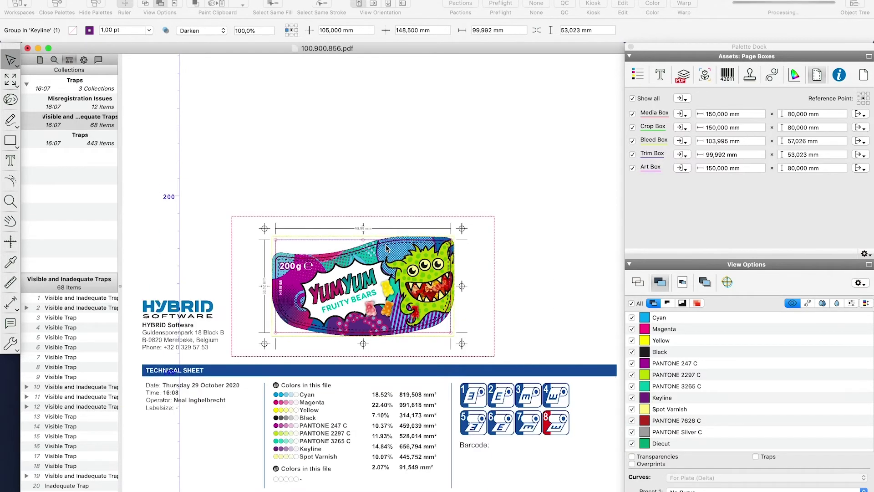
key(super+minus)
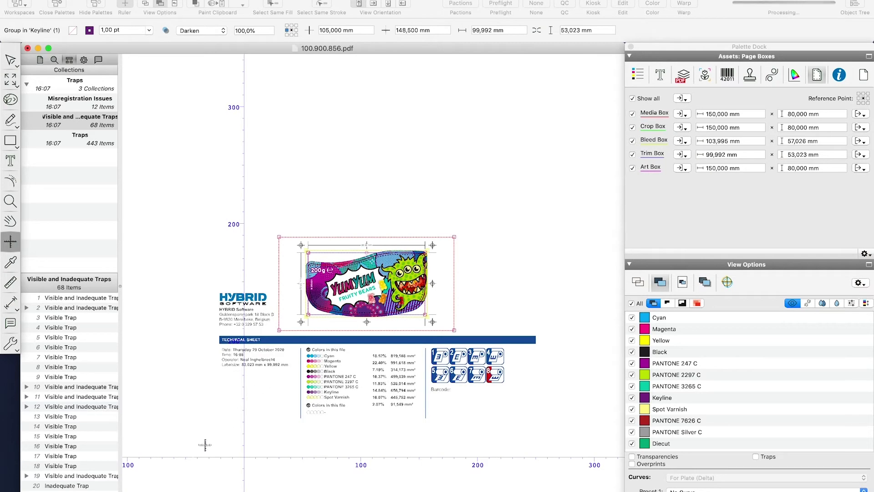
click(166, 483)
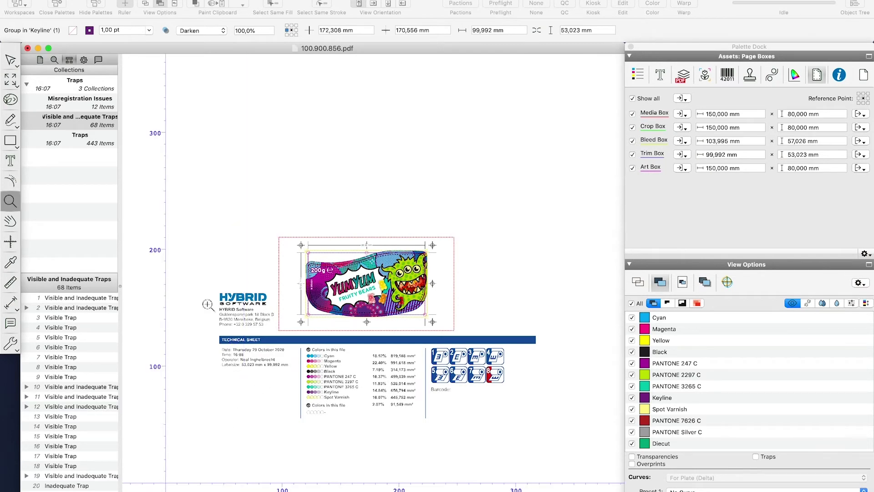
click(566, 433)
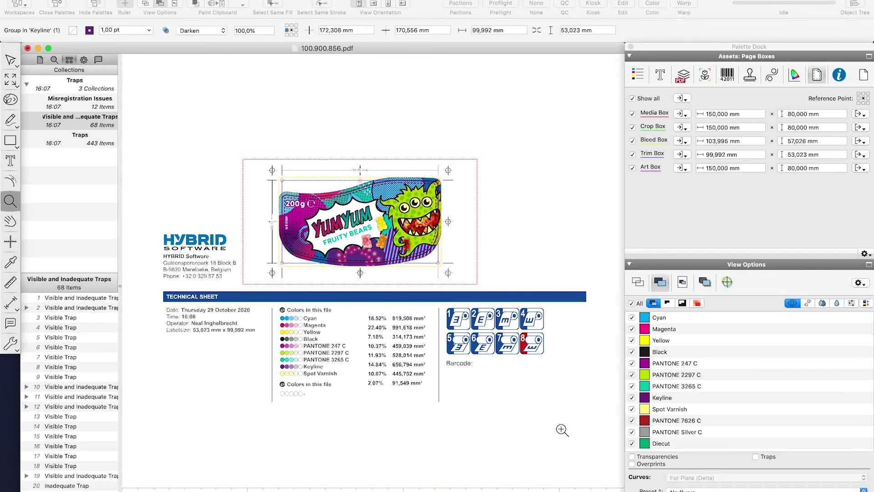
click(637, 75)
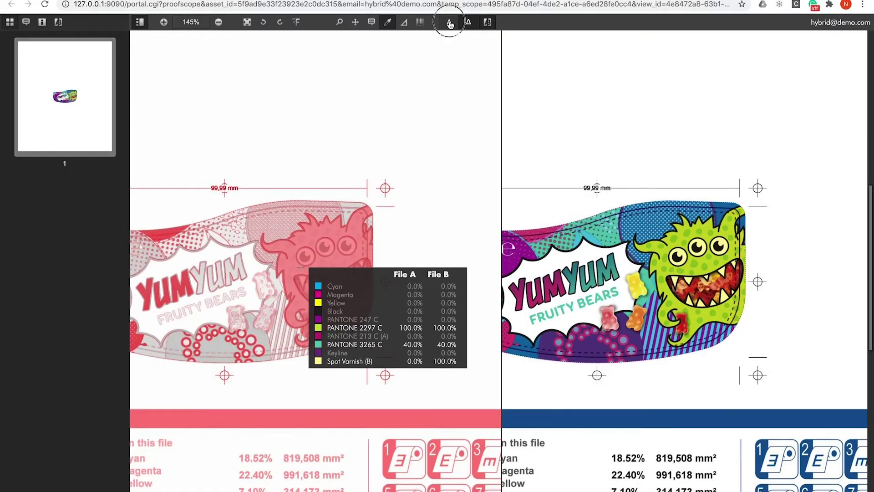
Show the first version in full colour and zoom both versions onto the monster
click(450, 24)
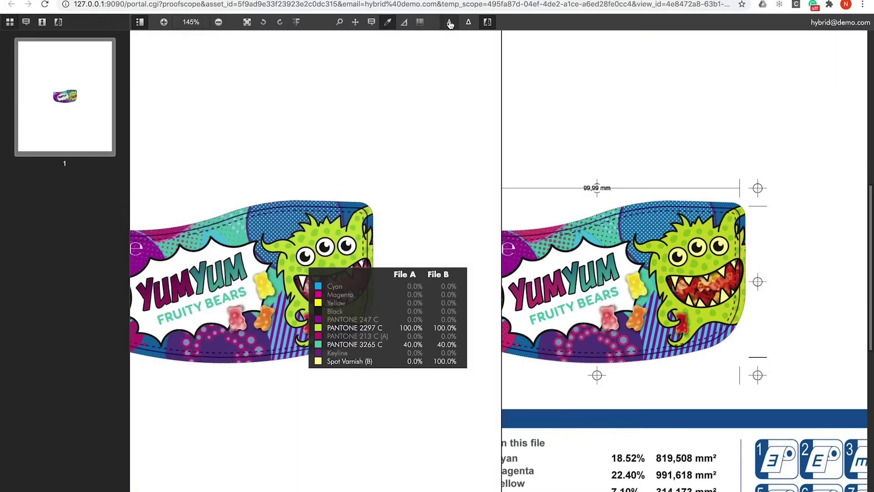
click(349, 22)
drag(248, 197, 370, 368)
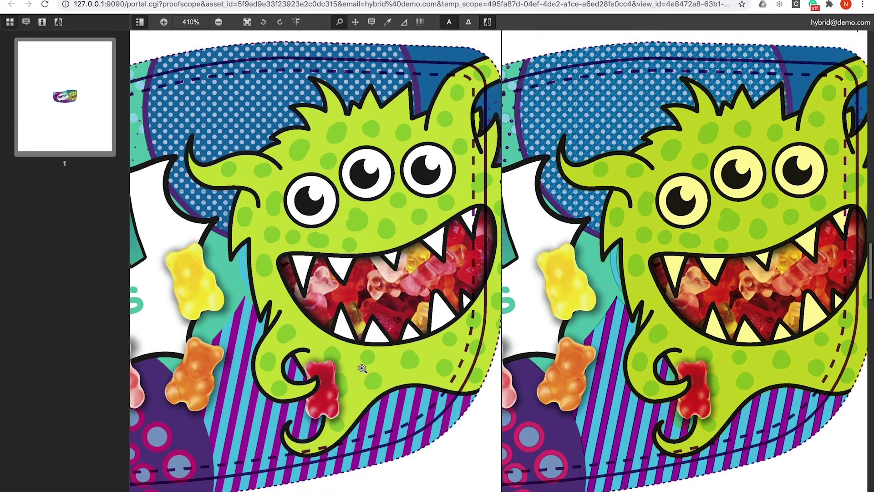
scroll(362, 368, right, 2)
Isolate the Spot Varnish, restore all colours, then open 100.900.856 from the approval email
click(61, 23)
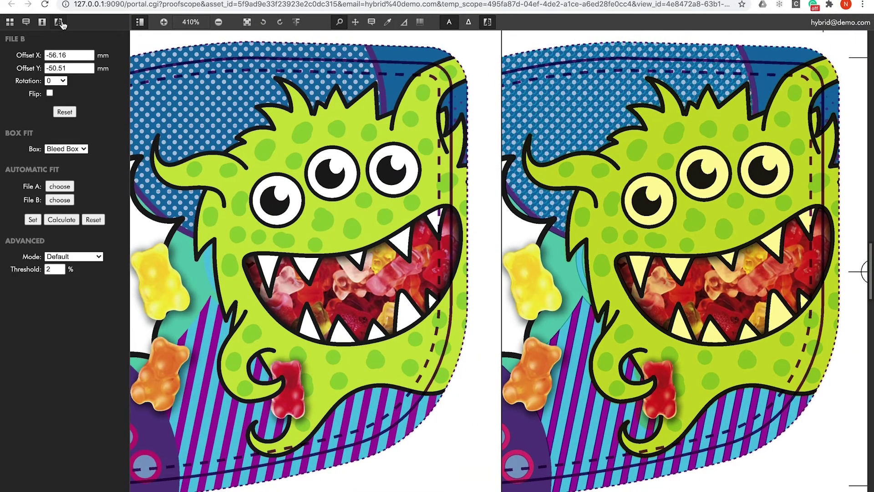
click(42, 23)
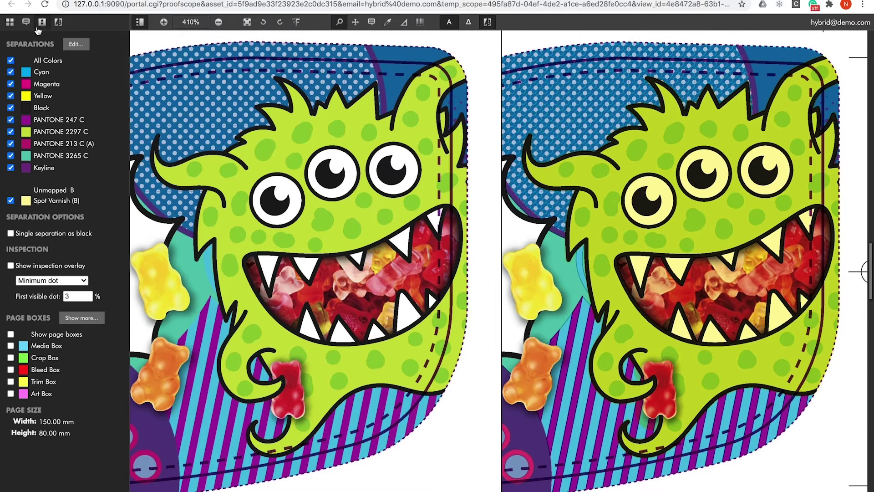
click(10, 61)
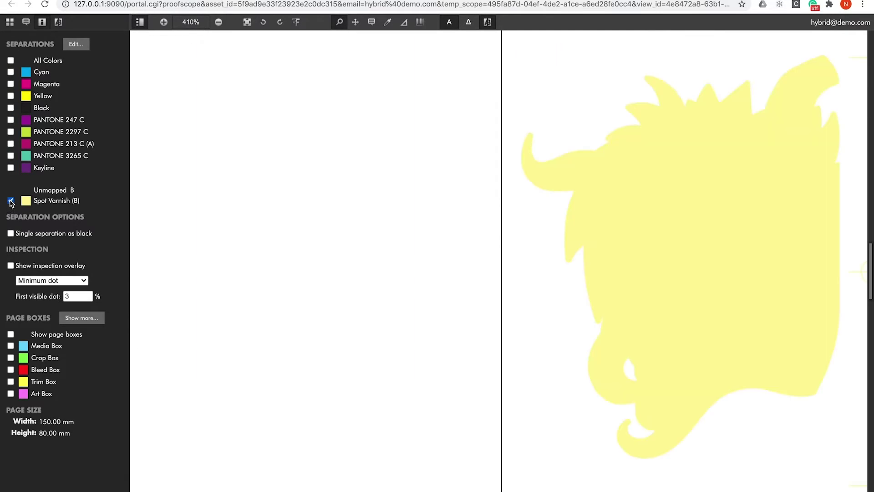
click(10, 61)
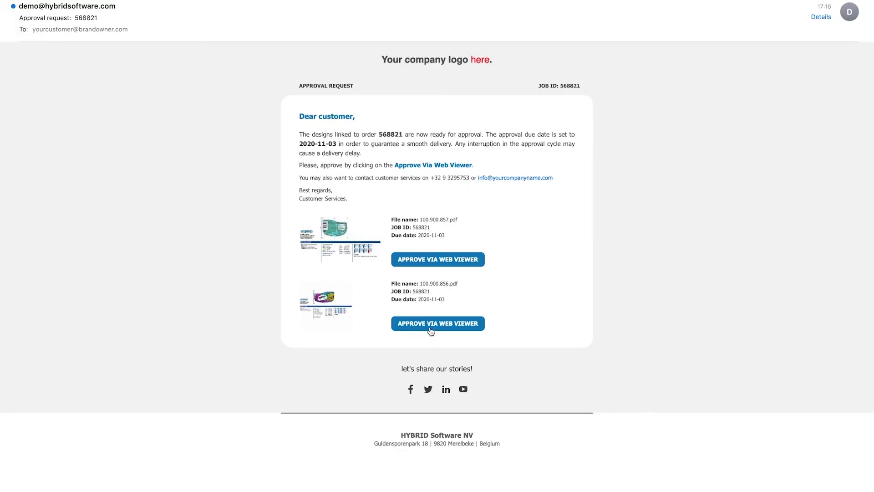
click(431, 323)
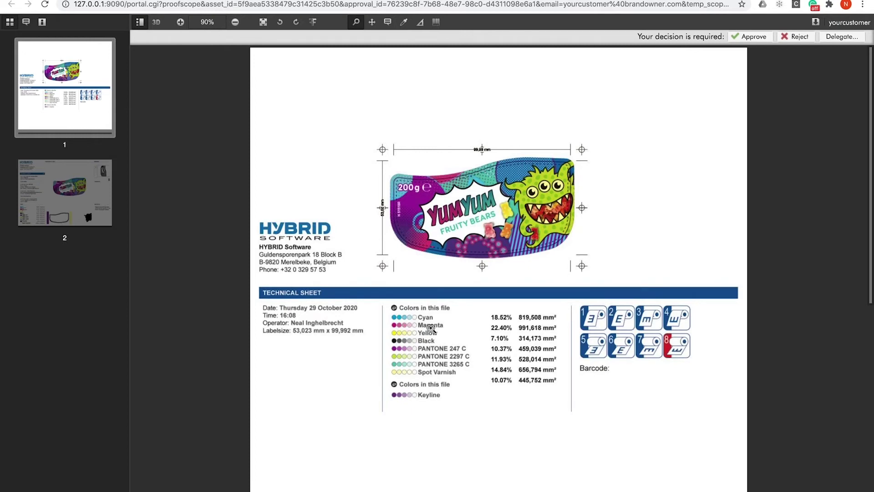
Zoom onto the label, then spin the jar past the barcode and nutrition panel to the monster
drag(356, 135, 634, 283)
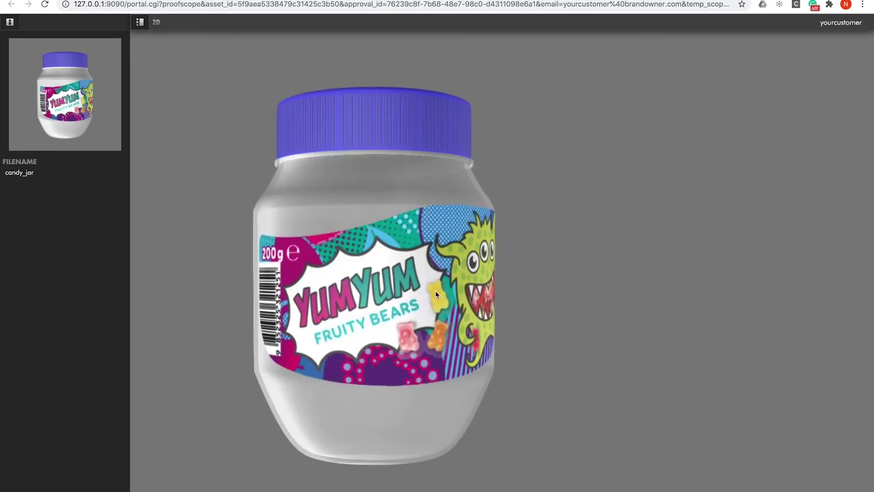
drag(435, 291, 299, 285)
drag(464, 289, 198, 270)
drag(376, 277, 292, 292)
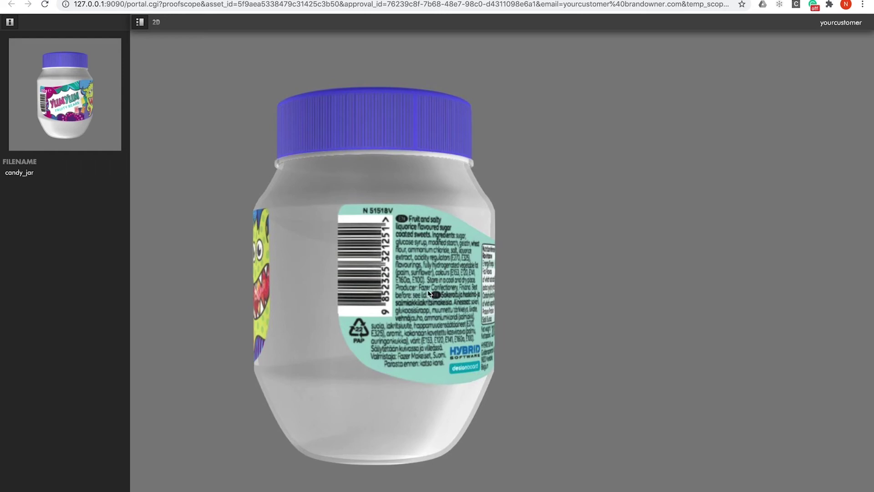
drag(452, 291, 294, 286)
drag(478, 296, 286, 287)
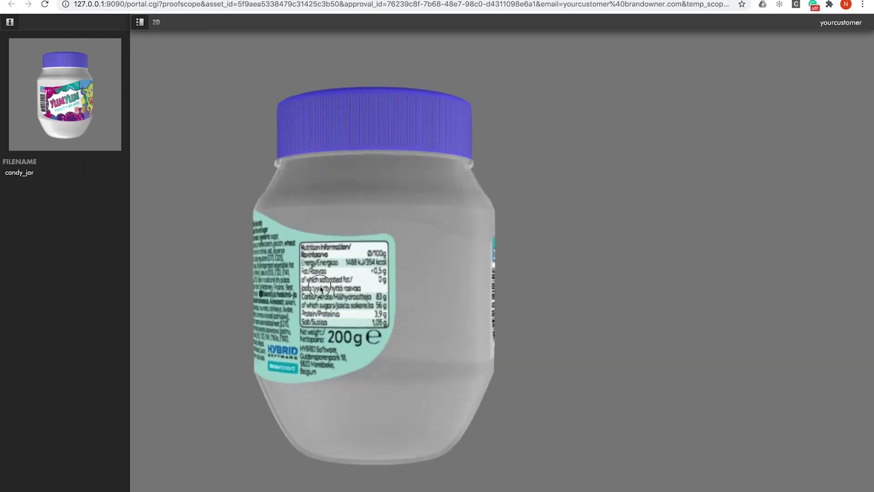
drag(466, 286, 259, 276)
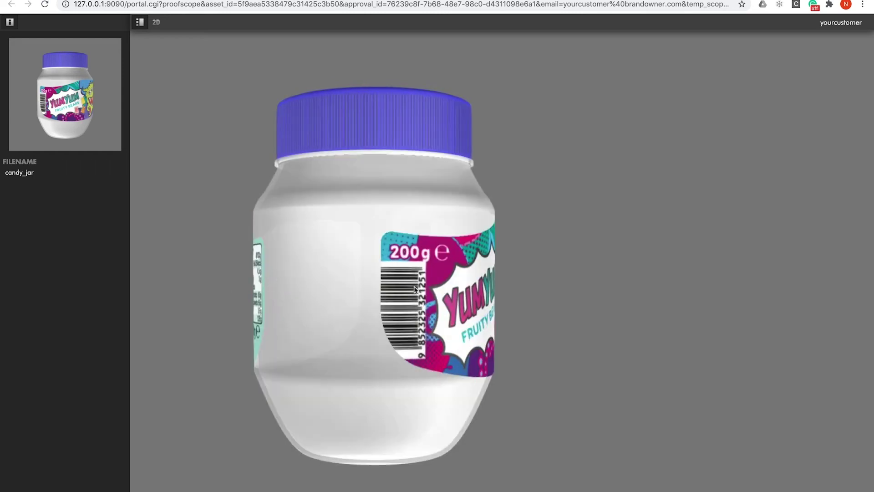
drag(434, 290, 221, 279)
drag(376, 253, 281, 282)
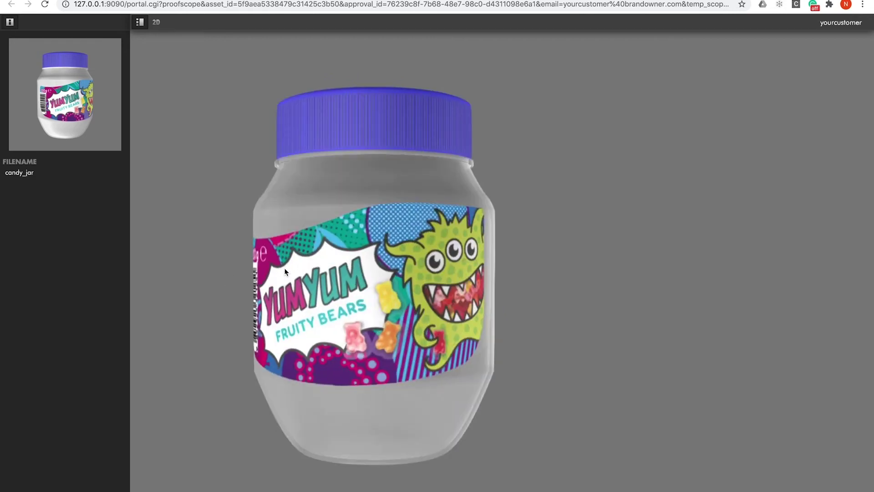
Back in the 2D label view, save a 'Perfect!' note on the N 51518R code area
click(158, 23)
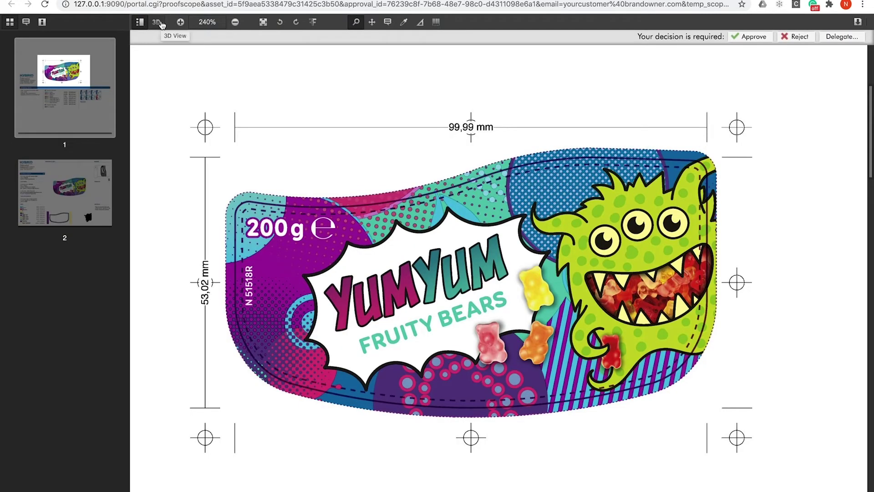
click(393, 27)
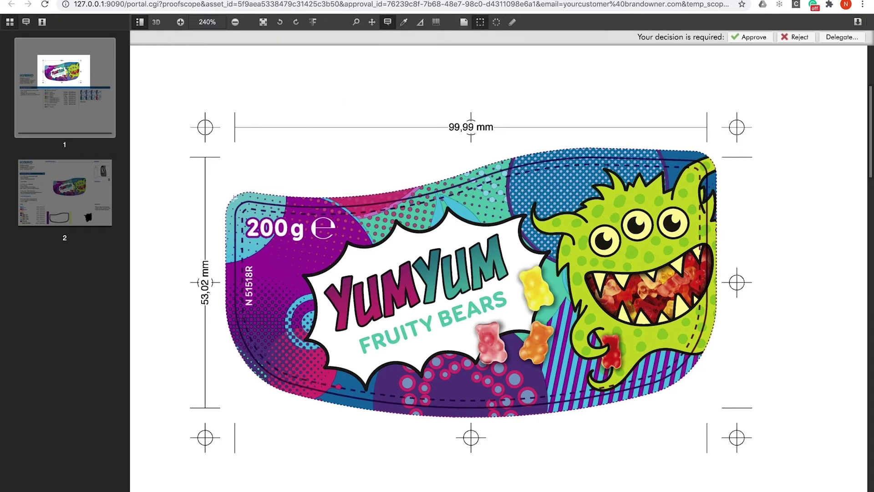
drag(227, 248, 272, 332)
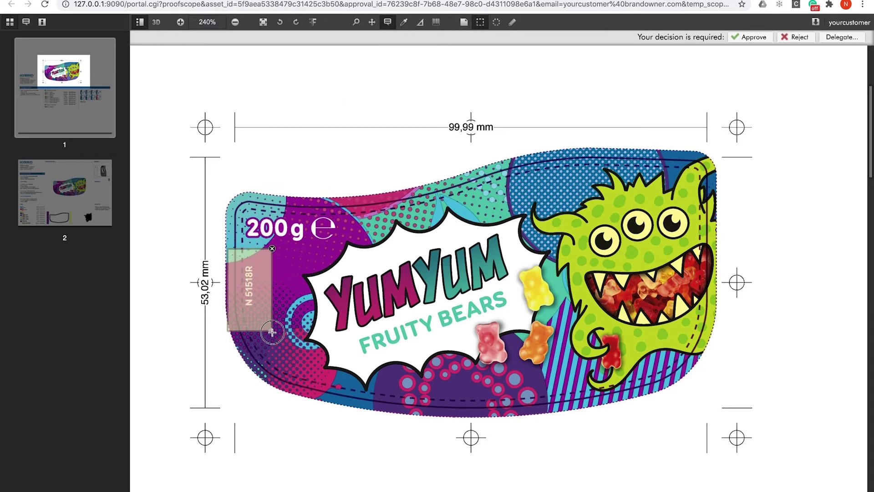
drag(778, 29, 216, 49)
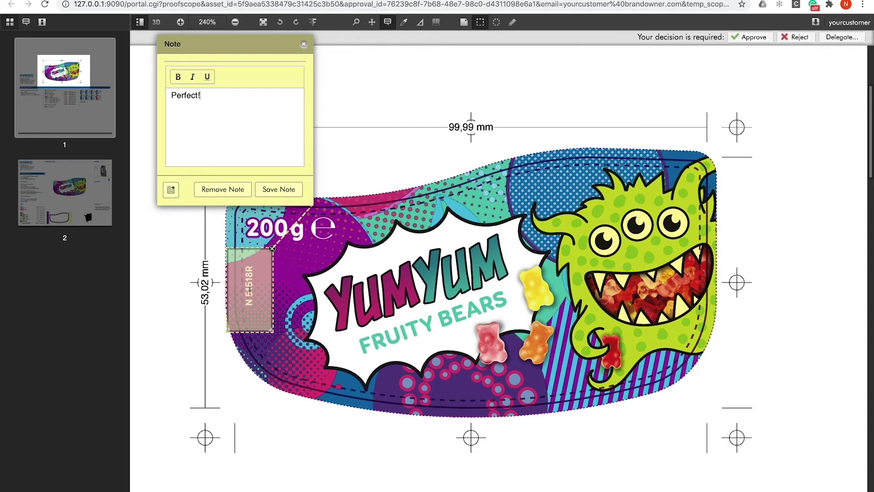
click(273, 188)
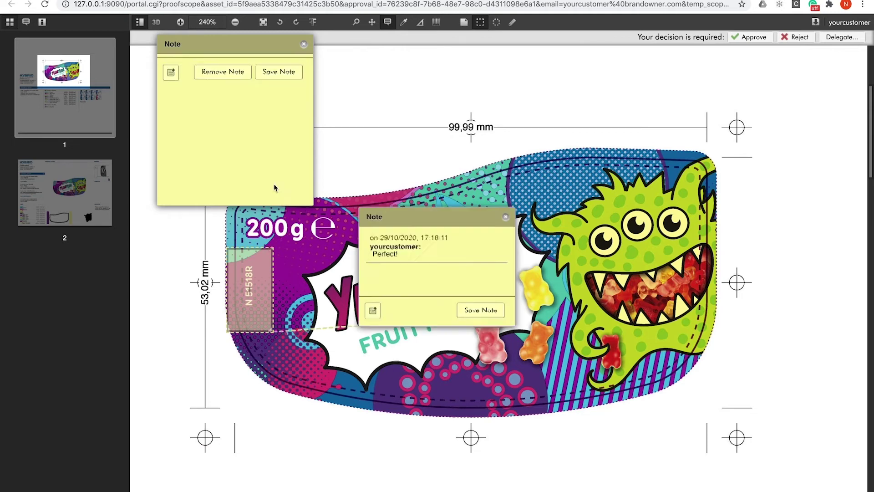
click(507, 218)
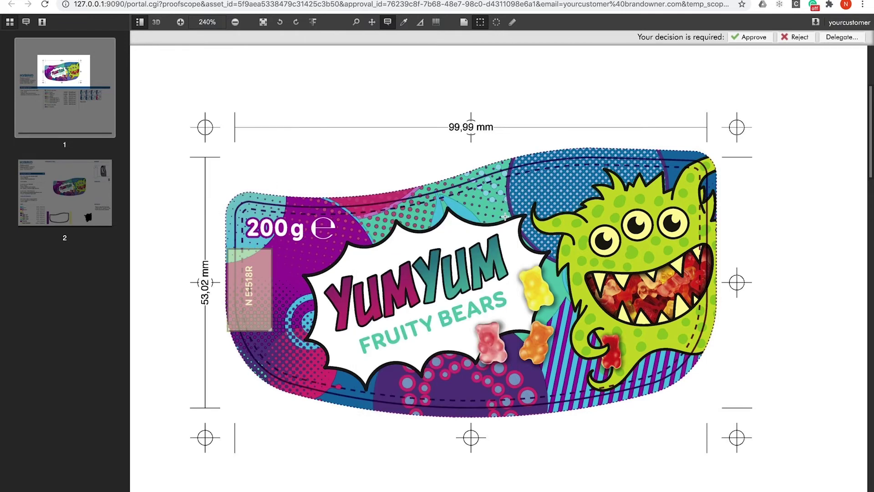
click(399, 25)
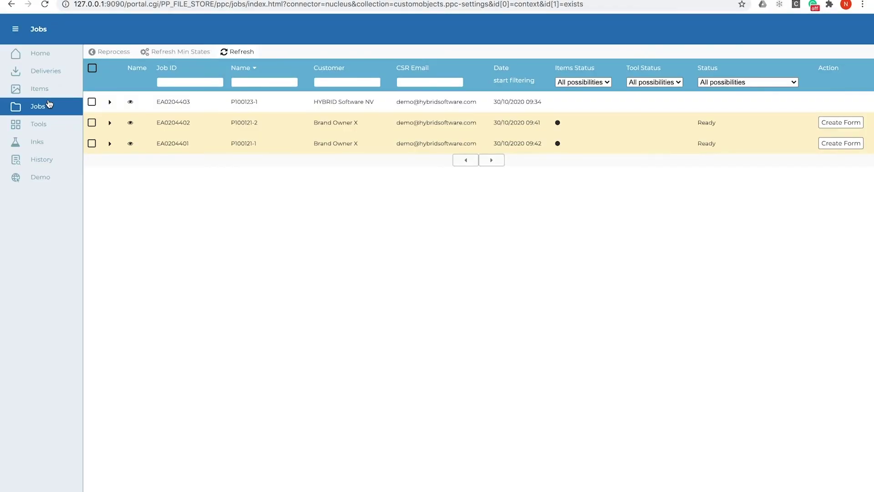
Review the P100121-2 and EA0204401 job tickets, then start P100121-1's print form
click(178, 122)
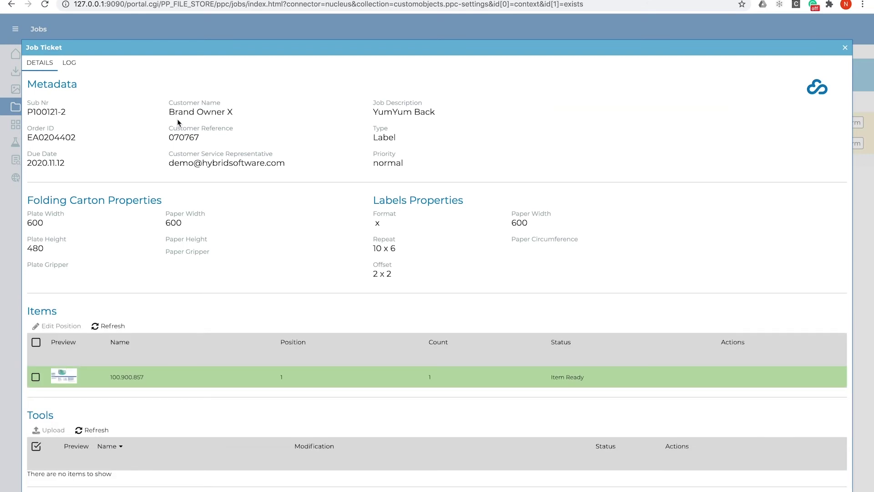
scroll(177, 122, down, 3)
scroll(178, 123, down, 3)
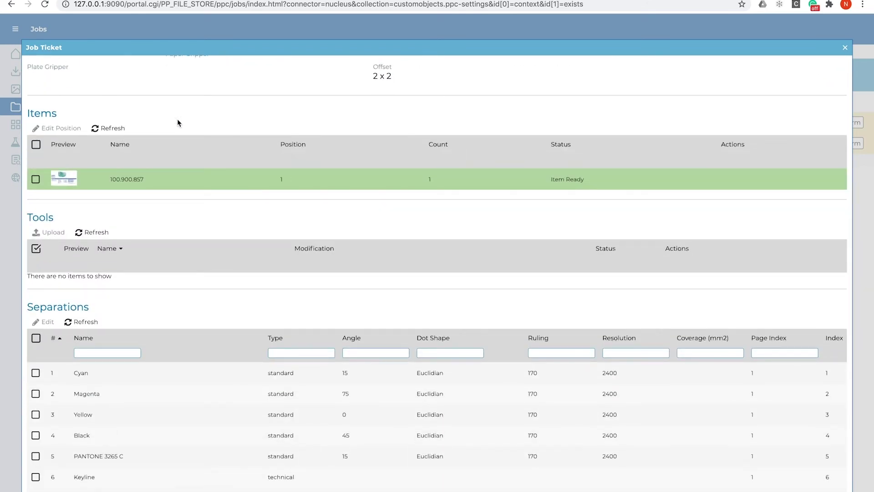
click(844, 49)
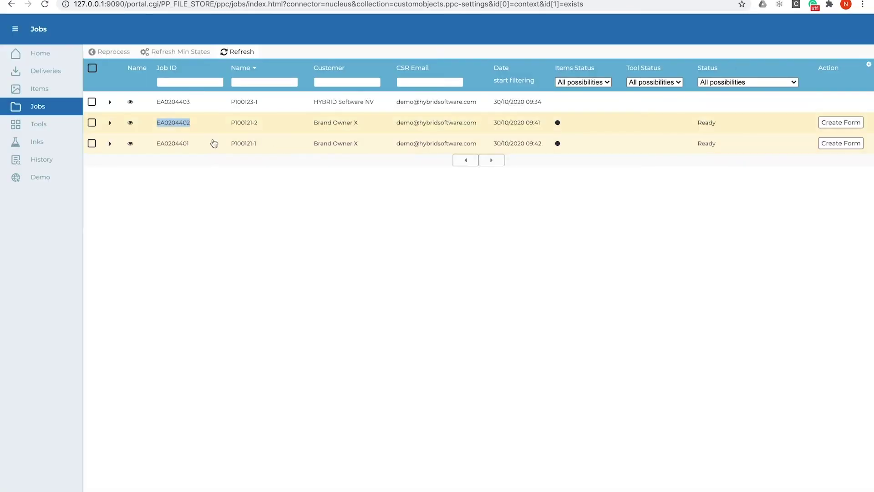
click(179, 144)
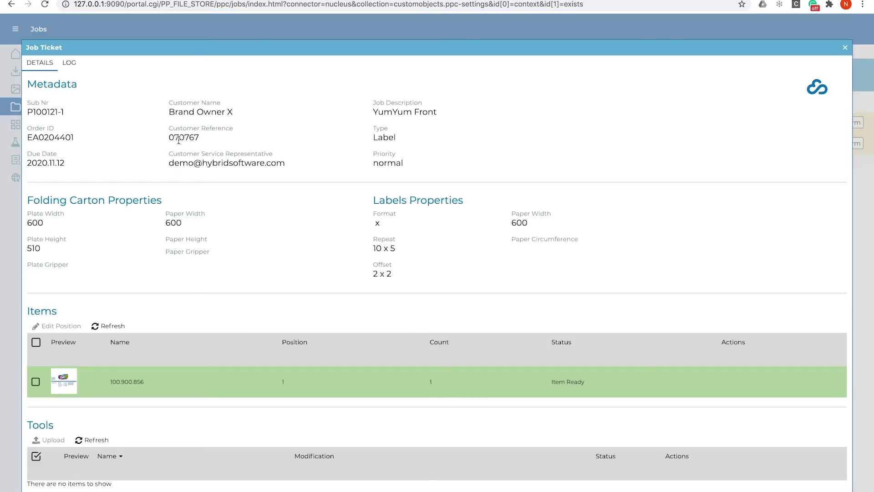
scroll(178, 140, down, 2)
scroll(178, 140, down, 2)
scroll(178, 140, down, 1)
scroll(178, 140, down, 1)
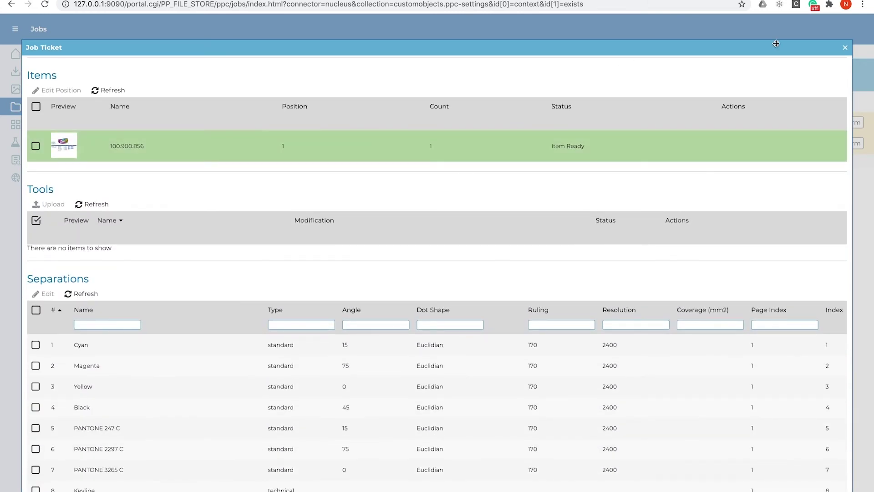
click(846, 48)
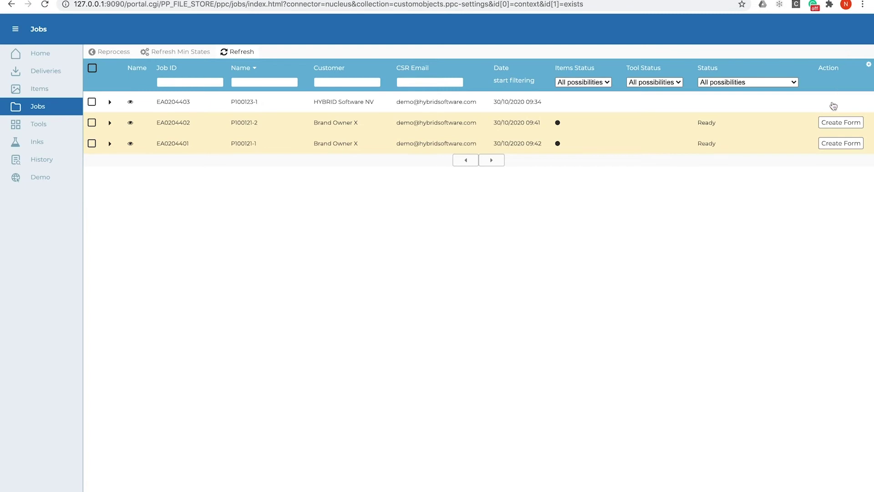
click(832, 144)
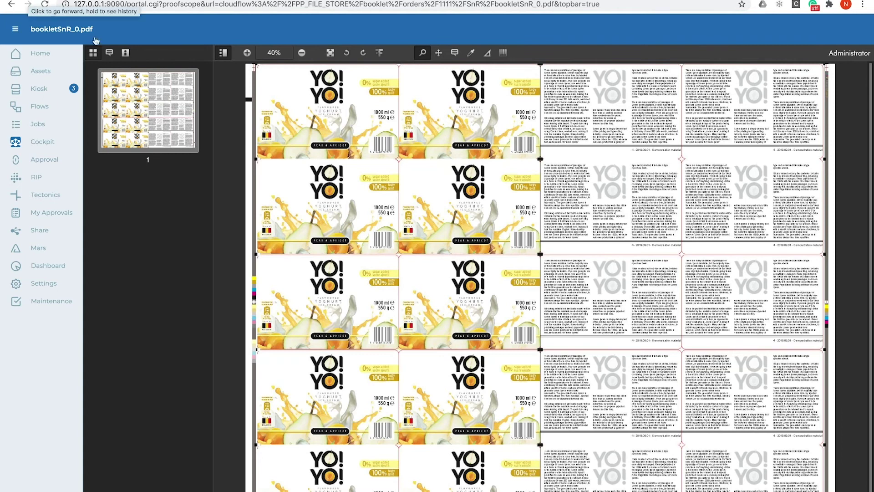
Zoom into a stepped label, fit the sheet, and preview Magenta, Black and all colours
drag(265, 315, 316, 395)
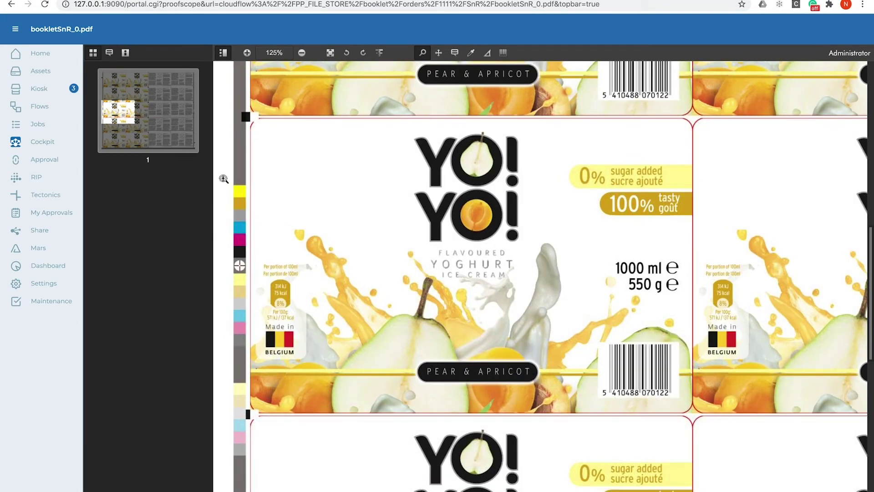
drag(224, 178, 366, 447)
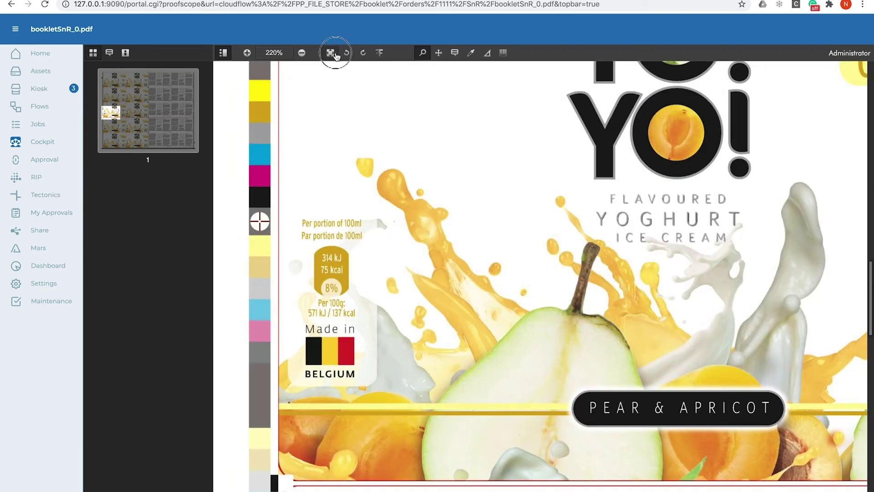
click(333, 53)
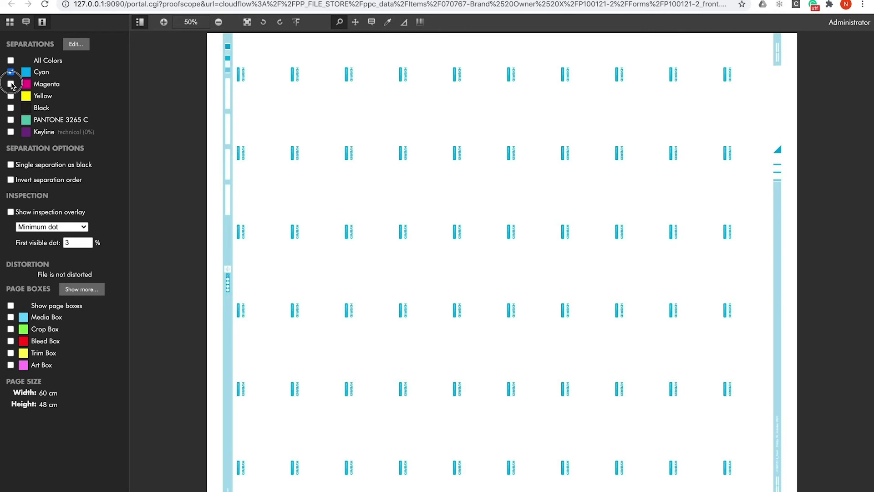
click(11, 85)
click(11, 108)
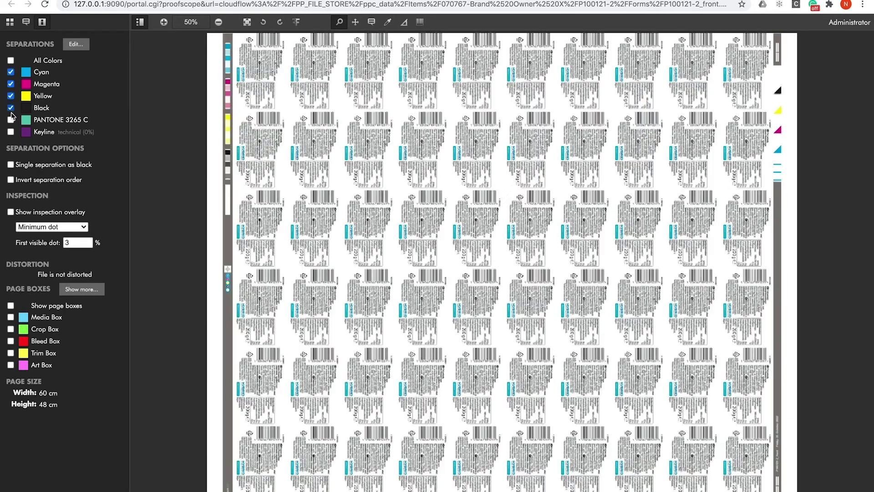
click(11, 132)
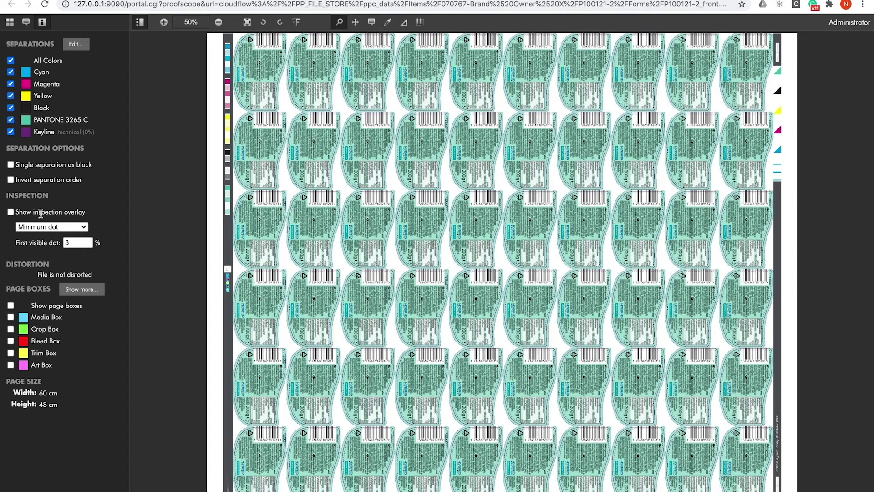
Set the inspection check to maximum dot, then return to the jobs list and collapse P100121-2
click(39, 227)
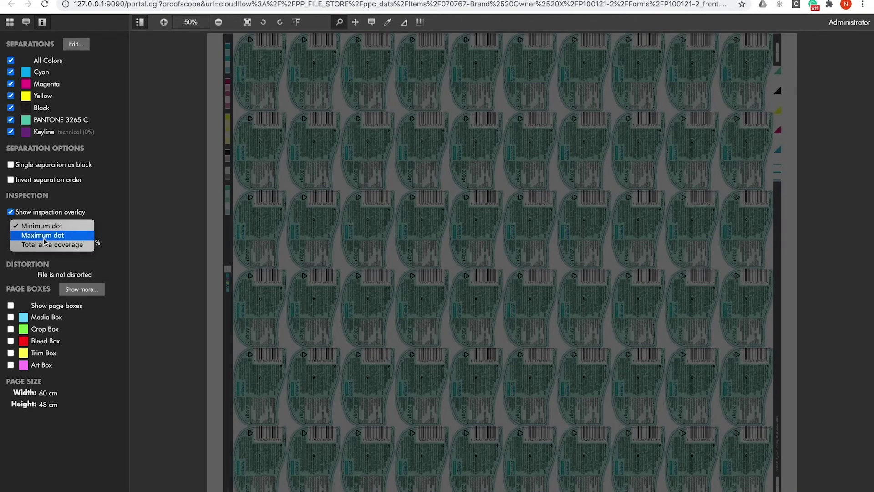
click(11, 213)
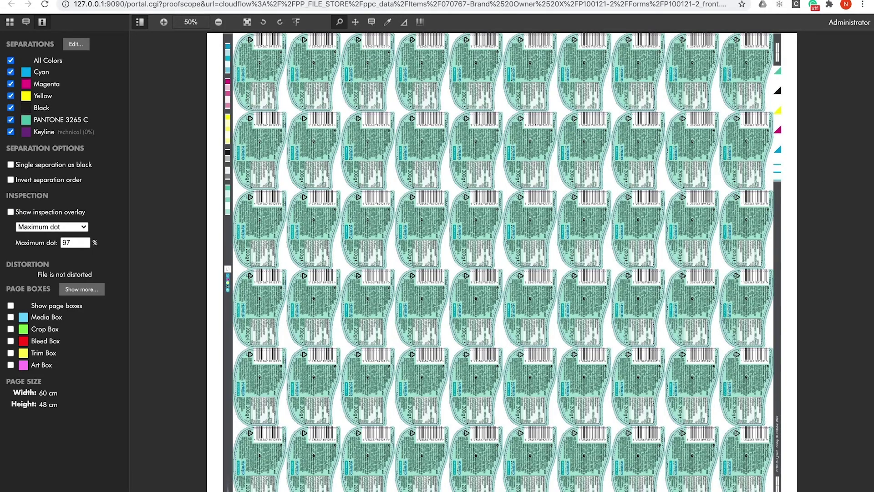
key(alt+Left)
click(111, 123)
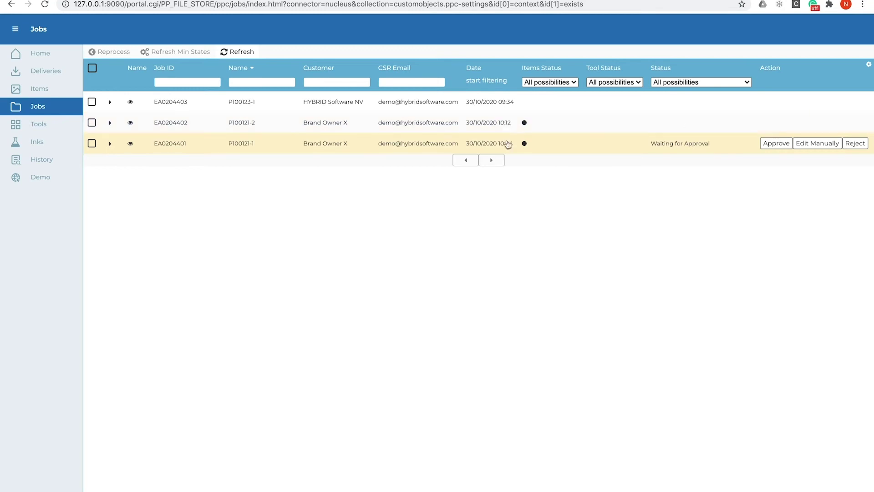
Expand job P100121-1 to show its files
click(112, 145)
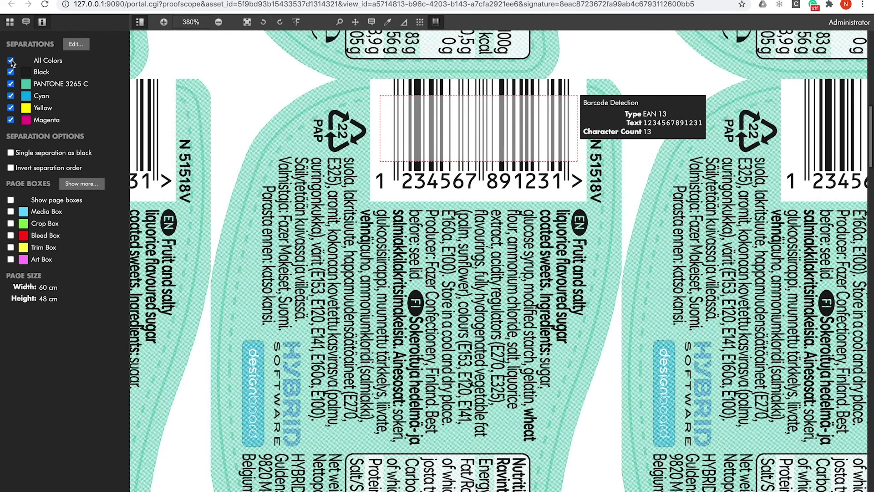
Show PANTONE 3265 C alone, zoom into its halftone dots, then restore all colours
click(10, 61)
click(11, 85)
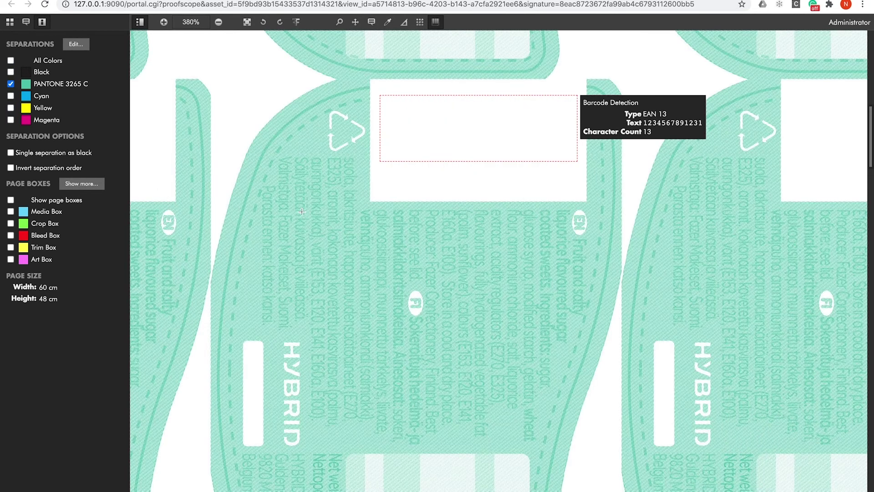
click(337, 27)
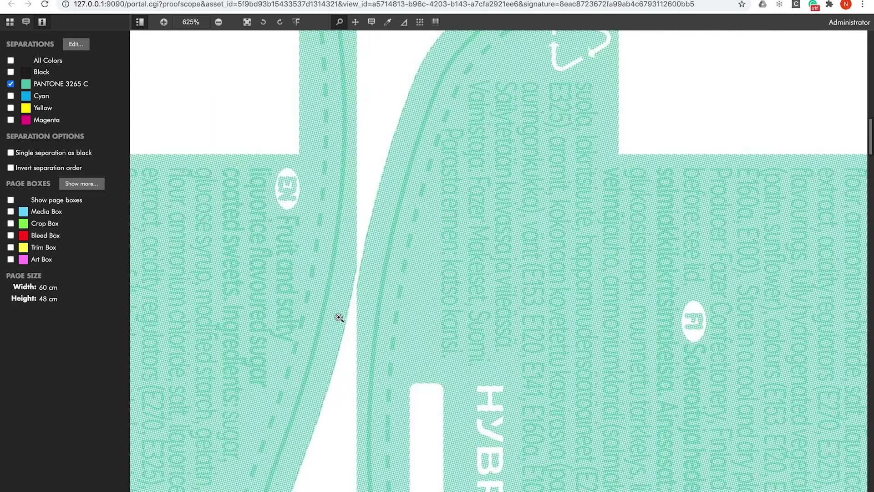
drag(411, 303, 441, 334)
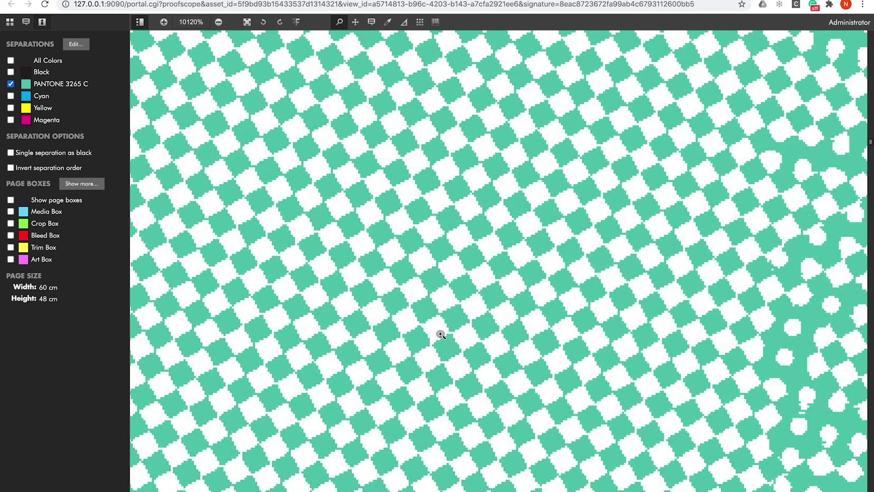
click(247, 22)
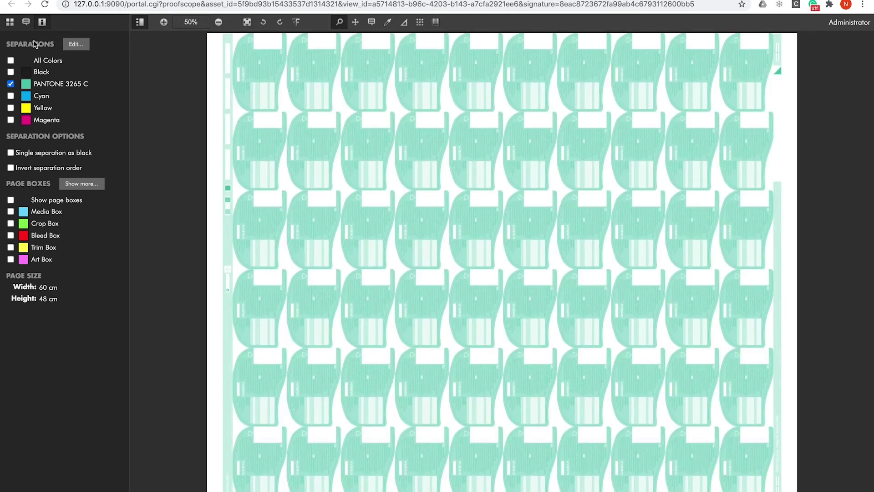
click(11, 61)
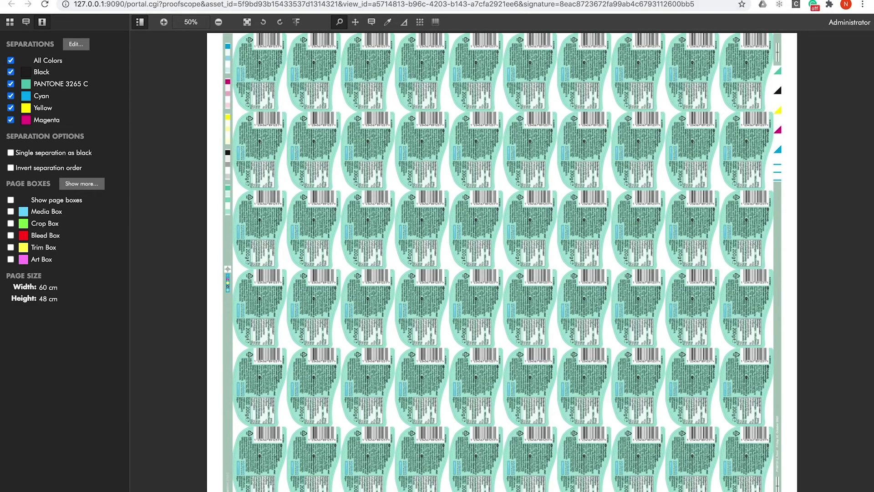
Return to the jobs list and re-expand job P100121-2 to list its plate files
key(ctrl+w)
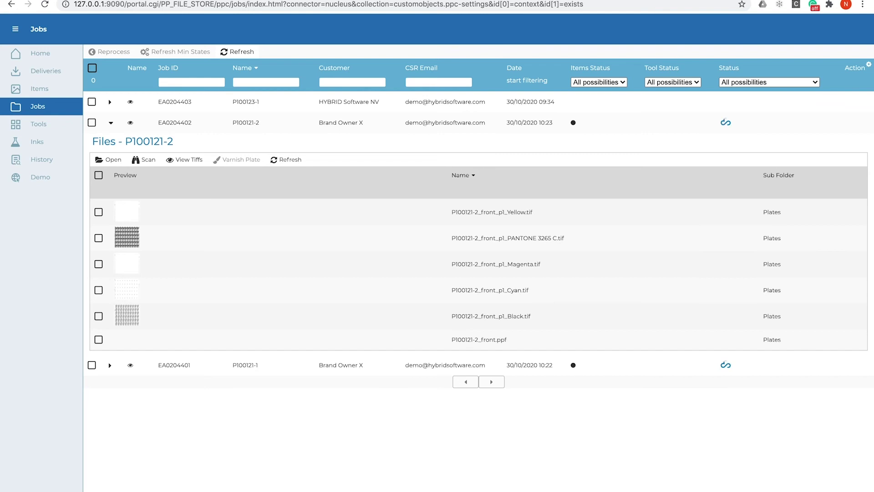
click(109, 123)
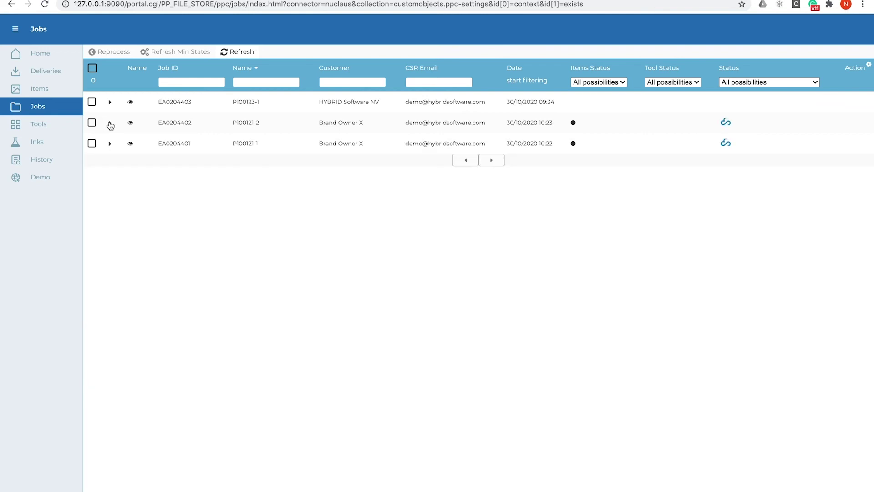
click(109, 123)
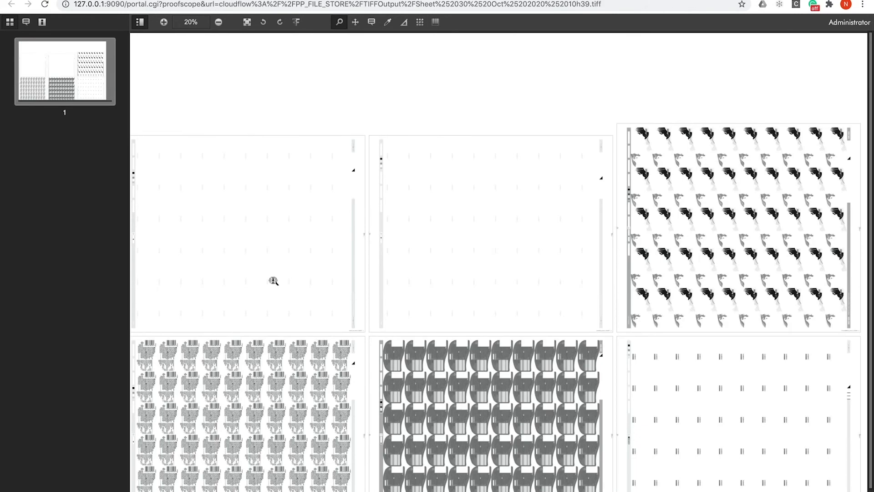
drag(256, 300, 465, 414)
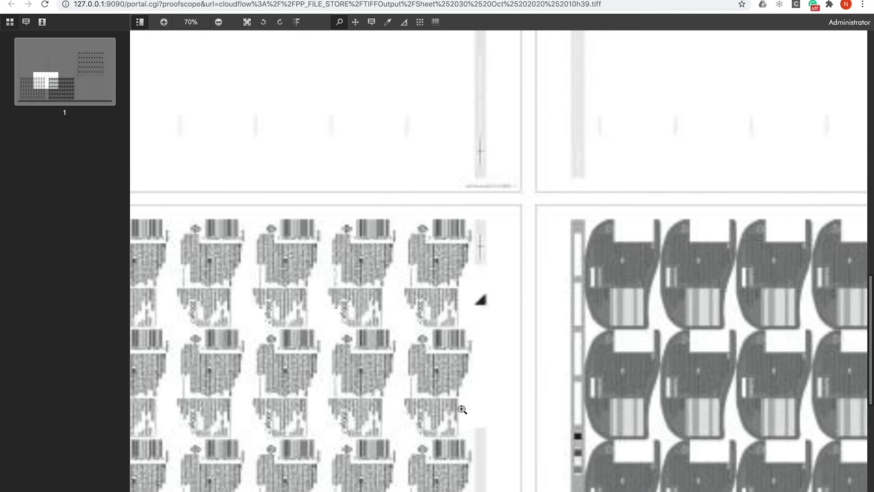
drag(246, 194, 483, 367)
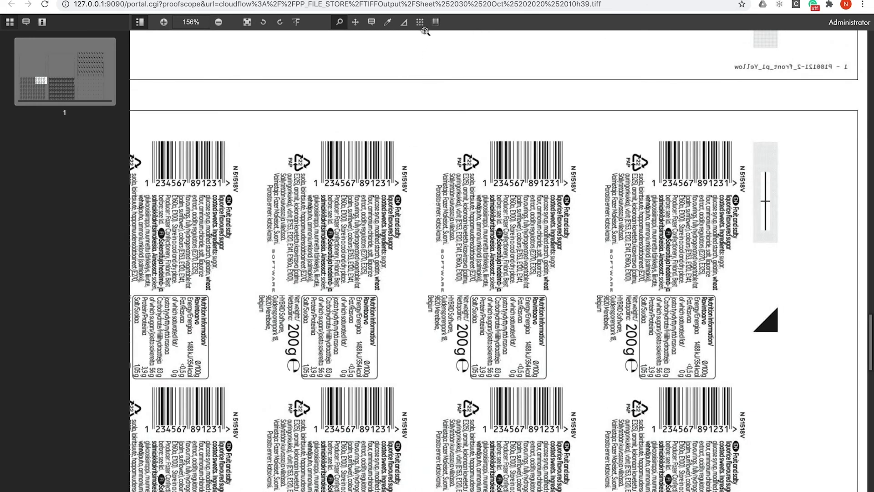
drag(346, 183, 402, 191)
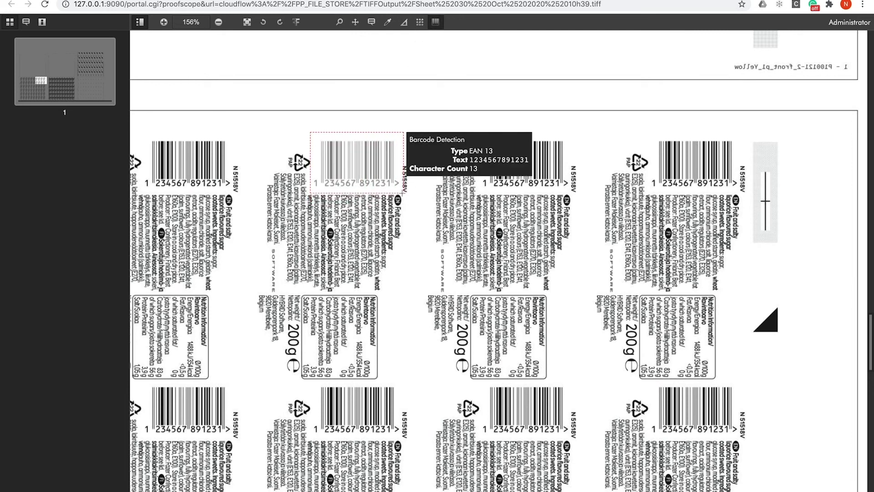
scroll(418, 176, right, 5)
scroll(417, 172, right, 5)
scroll(415, 169, right, 5)
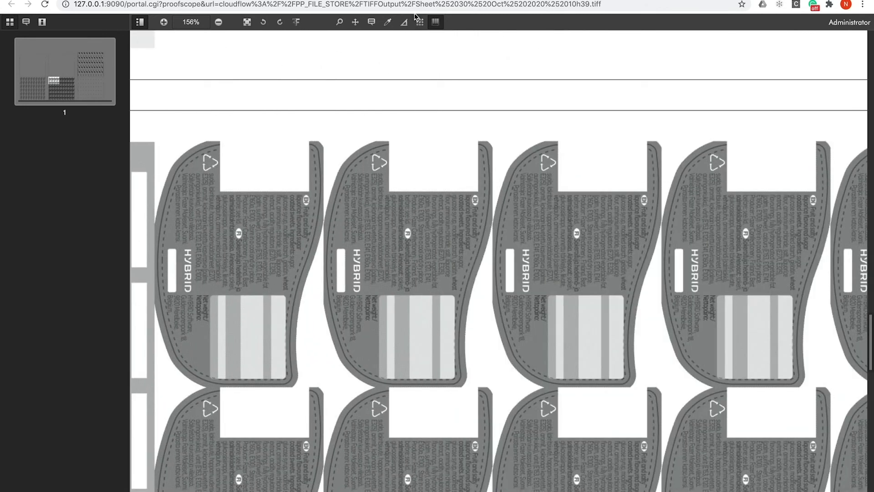
Mark a check area over the HYBRID logo on the plate
drag(339, 205, 419, 290)
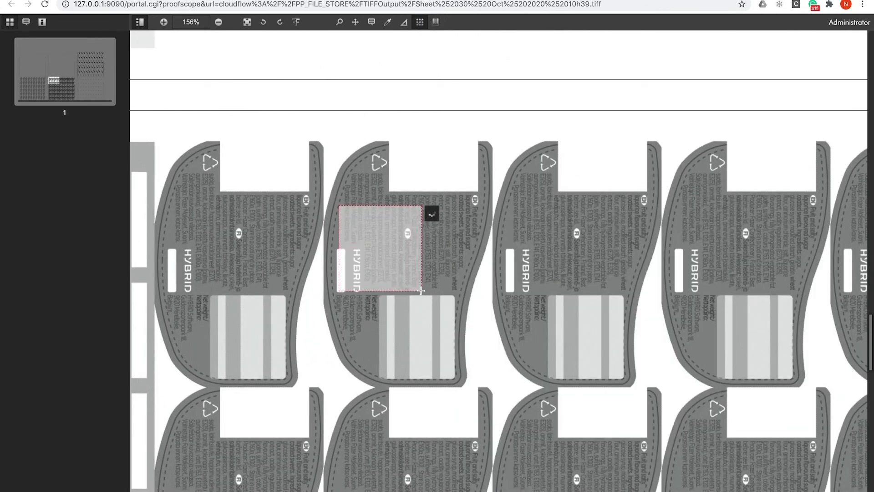